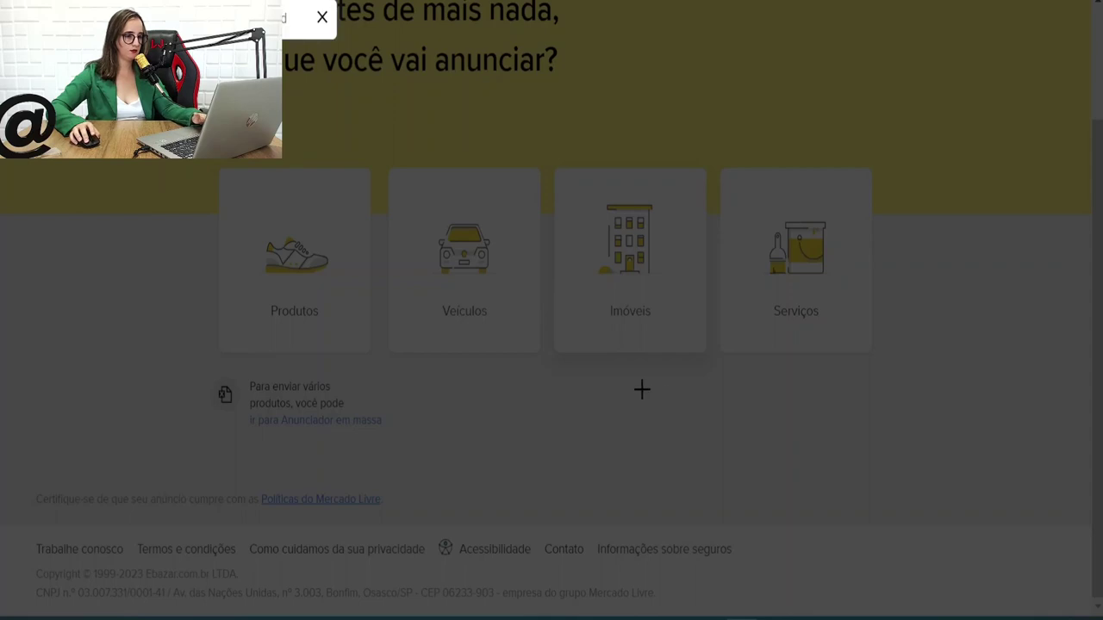
- Start a new product listing and confirm Mercado Livre and Mercado Shops as the places to sell
{"action": "key", "text": "Escape"}
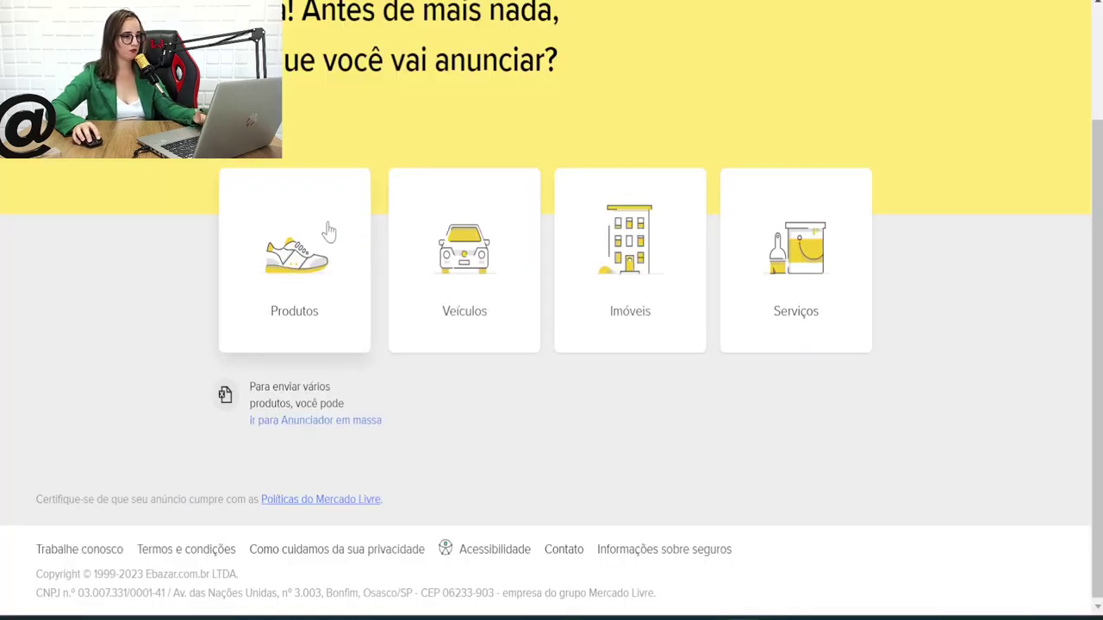
{"action": "left_click", "coordinate": [325, 250]}
{"action": "left_click", "coordinate": [370, 426]}
{"action": "left_click", "coordinate": [797, 586]}
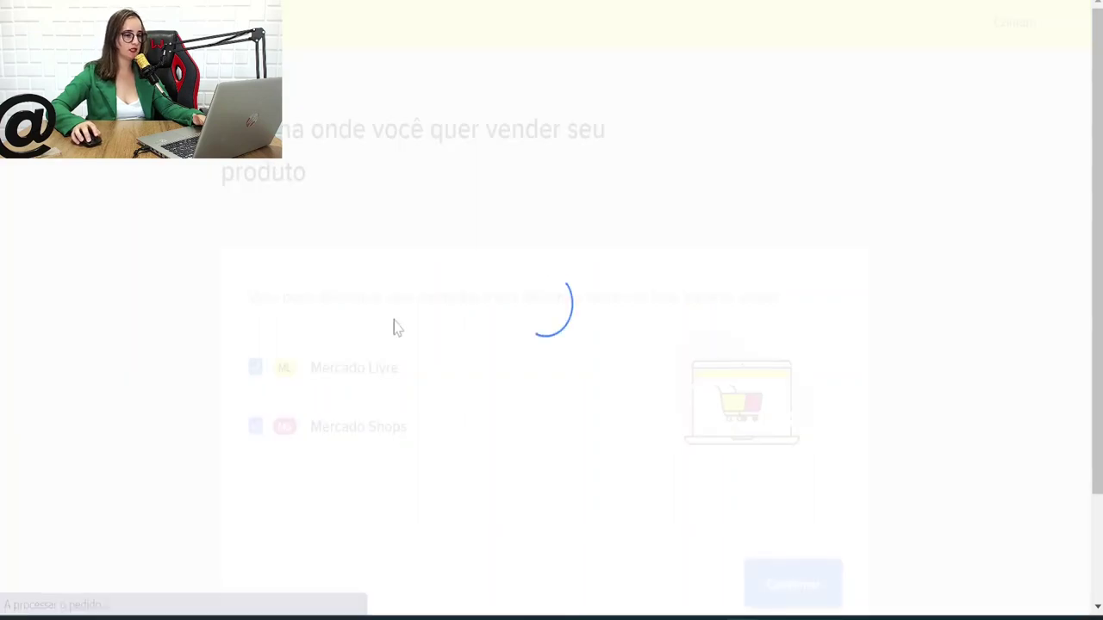
- Search for the product to list as "Massinha de Modelar"
{"action": "type", "text": "Massinha de"}
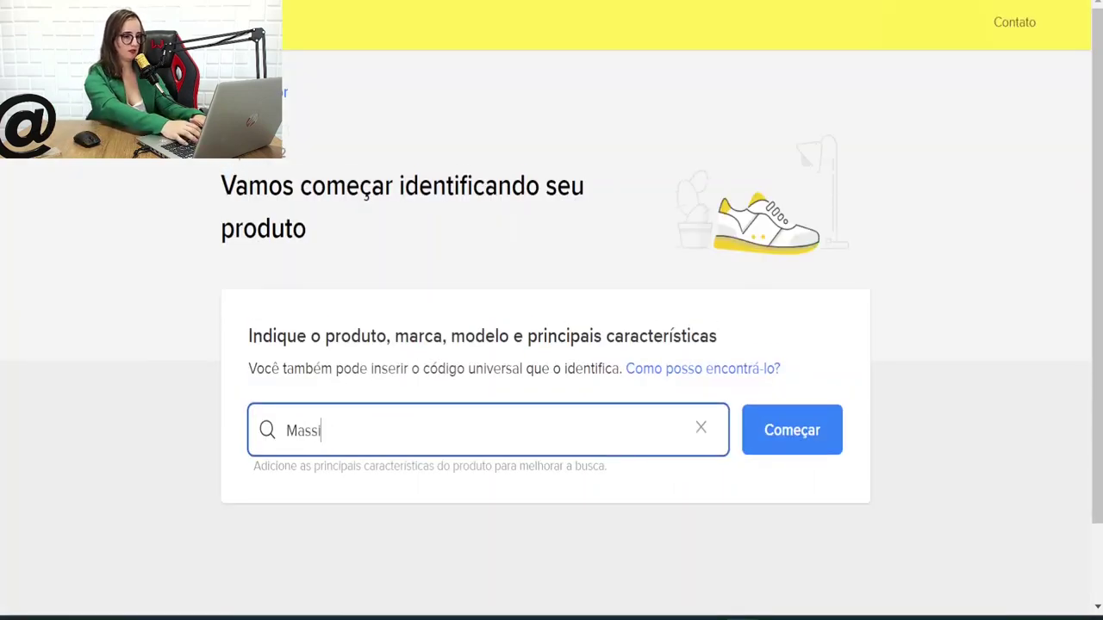
{"action": "key", "text": "BackSpace"}
{"action": "key", "text": "BackSpace"}
{"action": "key", "text": "BackSpace"}
{"action": "key", "text": "BackSpace"}
{"action": "key", "text": "BackSpace"}
{"action": "key", "text": "BackSpace"}
{"action": "key", "text": "BackSpace"}
{"action": "key", "text": "BackSpace"}
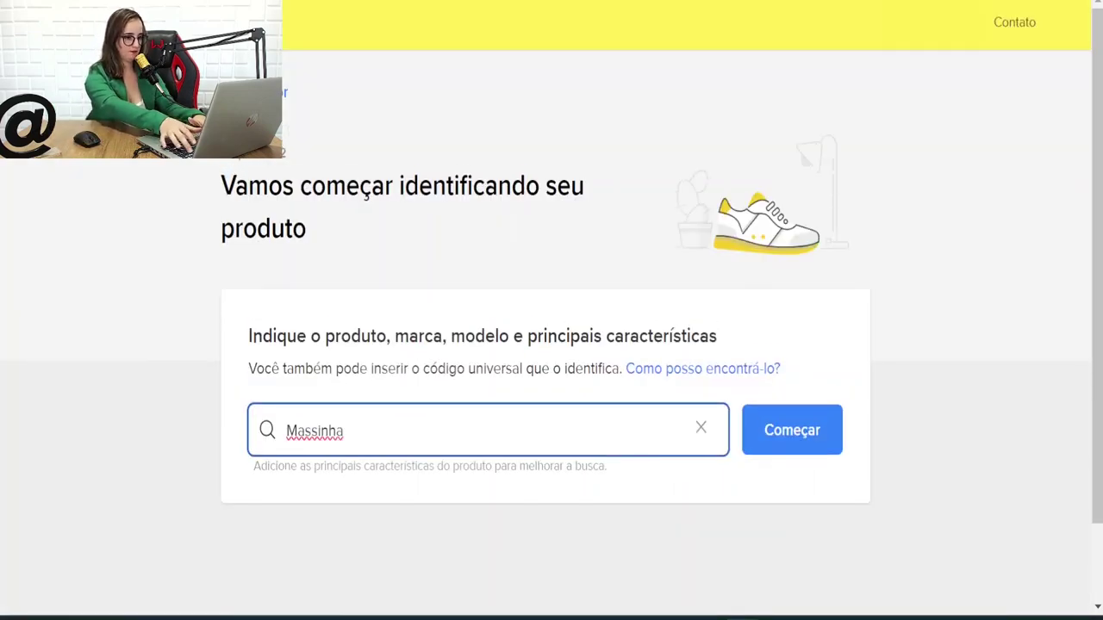
{"action": "type", "text": "inha de Modelar"}
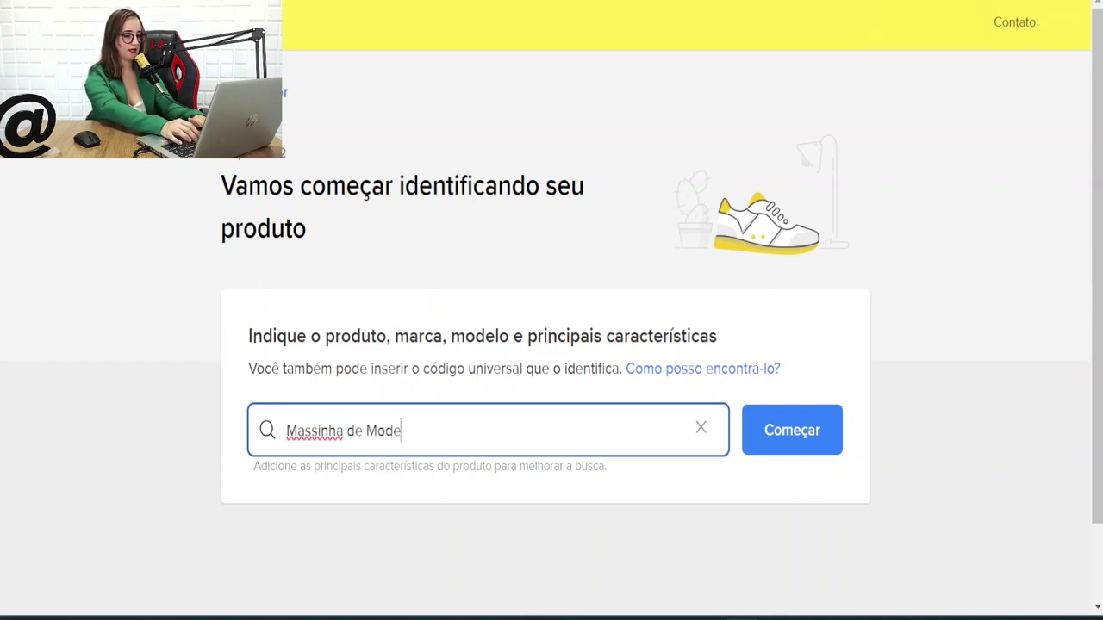
{"action": "left_click", "coordinate": [793, 427]}
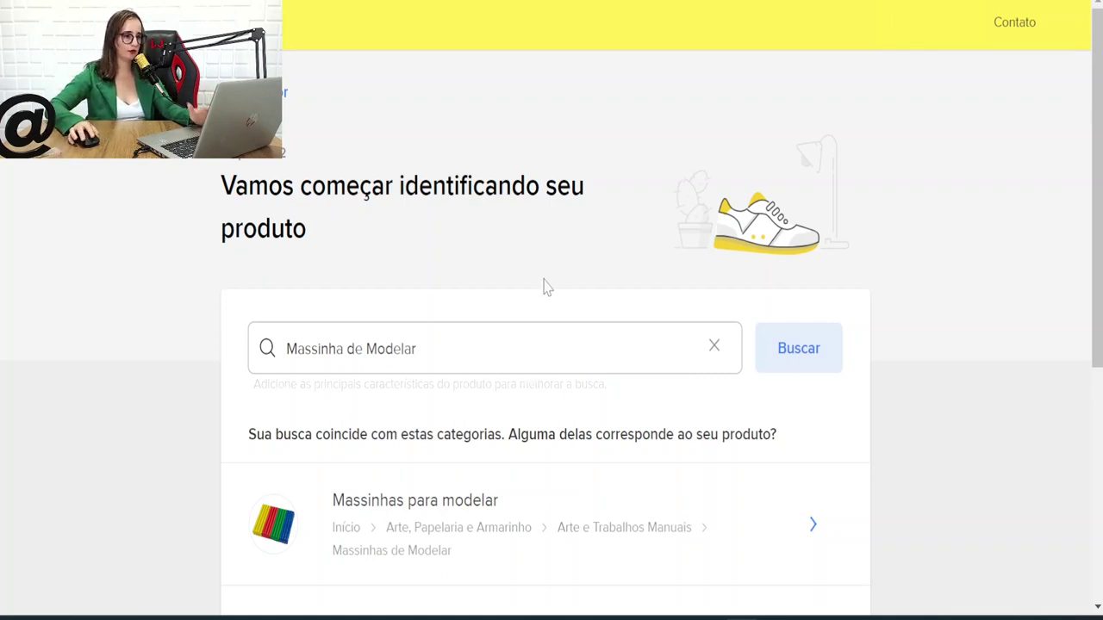
- Choose the category Massinhas para modelar under Arte e Trabalhos Manuais and pass over the suggested catalogue products
{"action": "scroll", "coordinate": [542, 285], "scroll_direction": "down", "scroll_amount": 3}
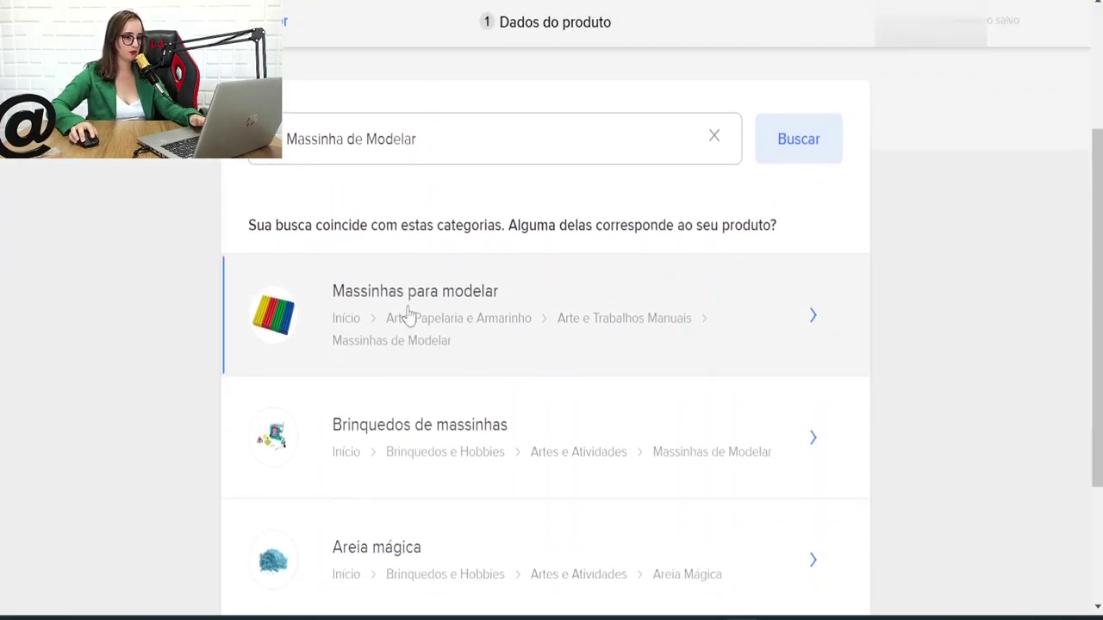
{"action": "left_click", "coordinate": [397, 317]}
{"action": "scroll", "coordinate": [621, 317], "scroll_direction": "down", "scroll_amount": 5}
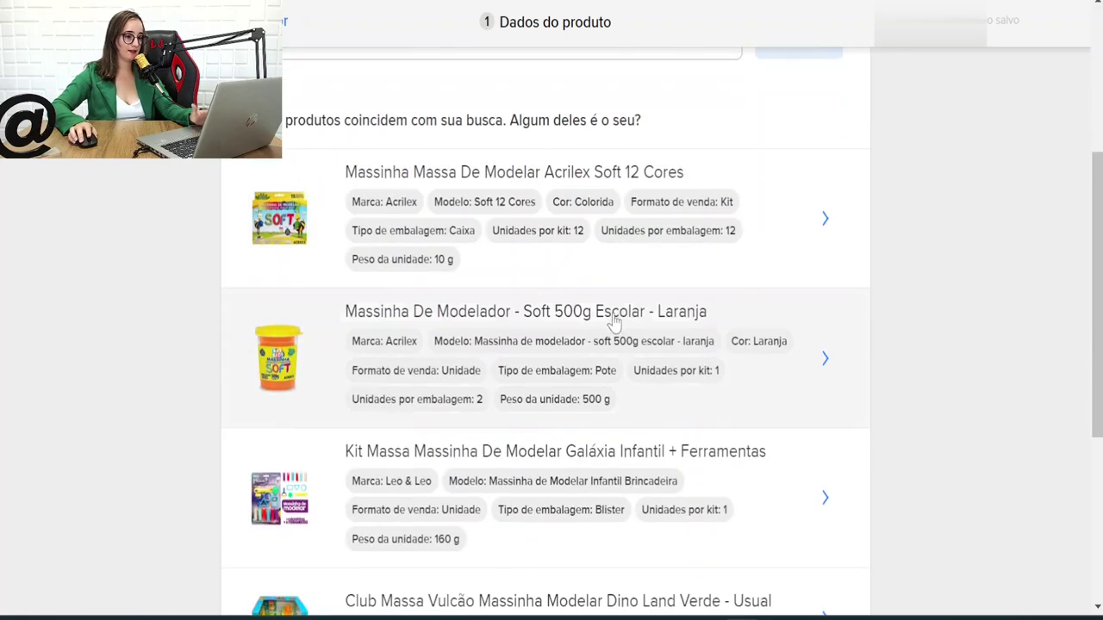
{"action": "left_click", "coordinate": [349, 472]}
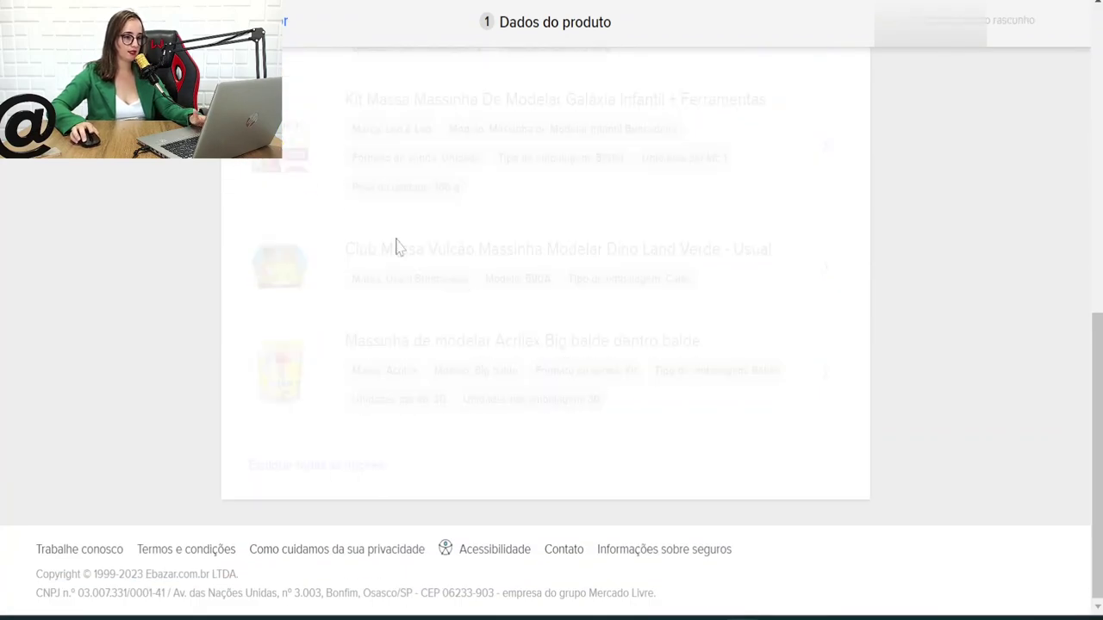
- Choose Outras marcas as the brand and confirm the Massinhas para modelar category
{"action": "type", "text": "Outra"}
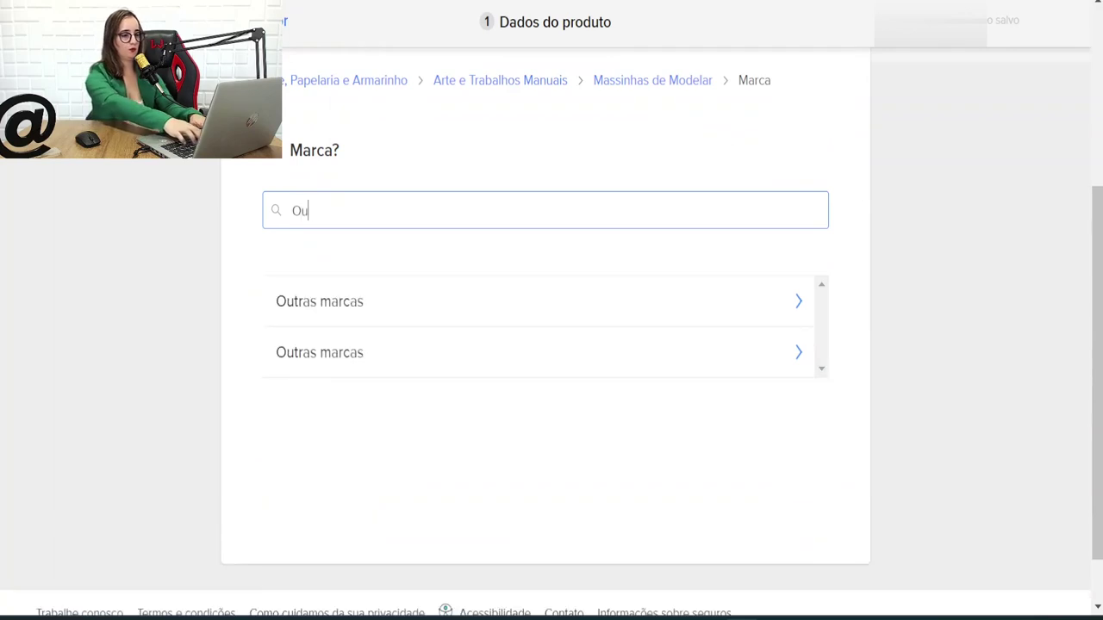
{"action": "left_click", "coordinate": [442, 309]}
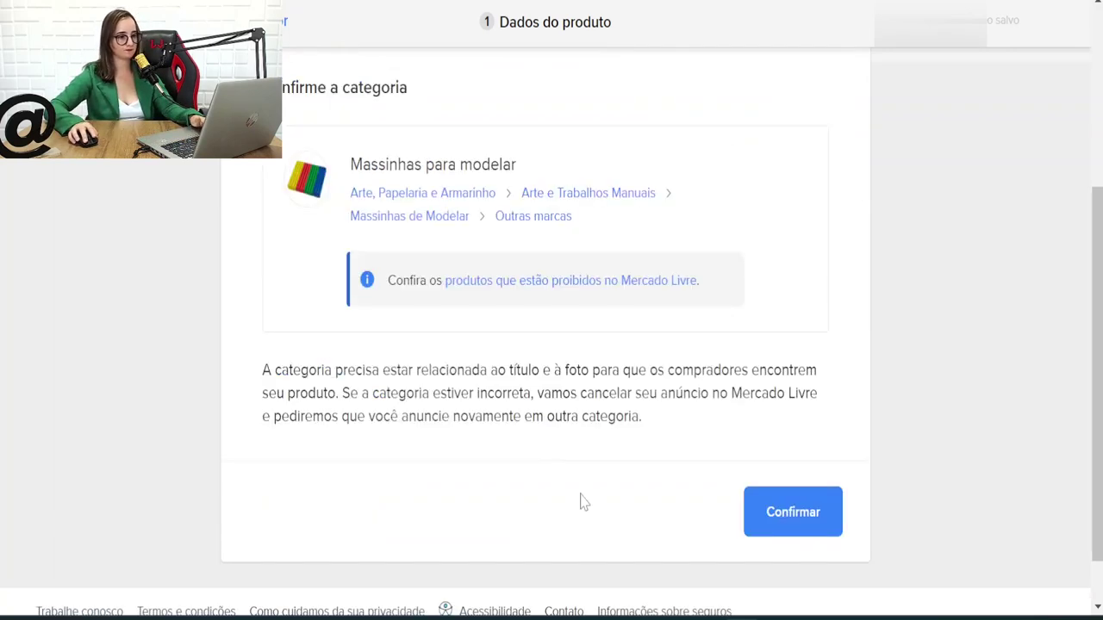
{"action": "left_click", "coordinate": [778, 512]}
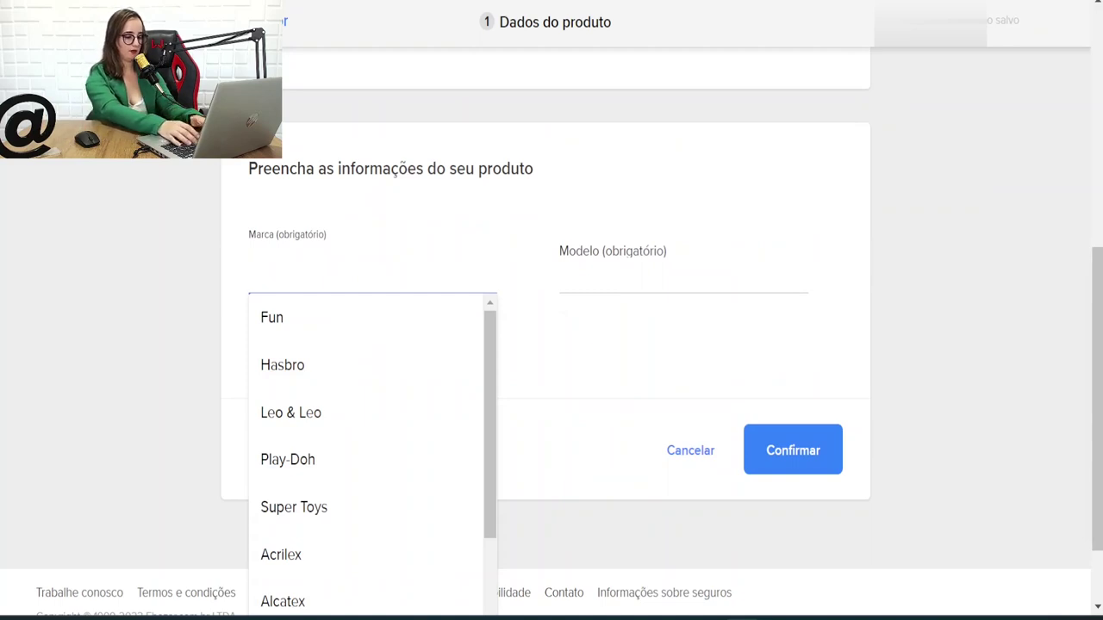
- Enter "Patrulha Canina" as both the brand and the model, and confirm the product information
{"action": "type", "text": "Patrulha Canina"}
{"action": "key", "text": "ctrl+a"}
{"action": "key", "text": "ctrl+c"}
{"action": "left_click", "coordinate": [681, 288]}
{"action": "key", "text": "ctrl+v"}
{"action": "left_click", "coordinate": [791, 459]}
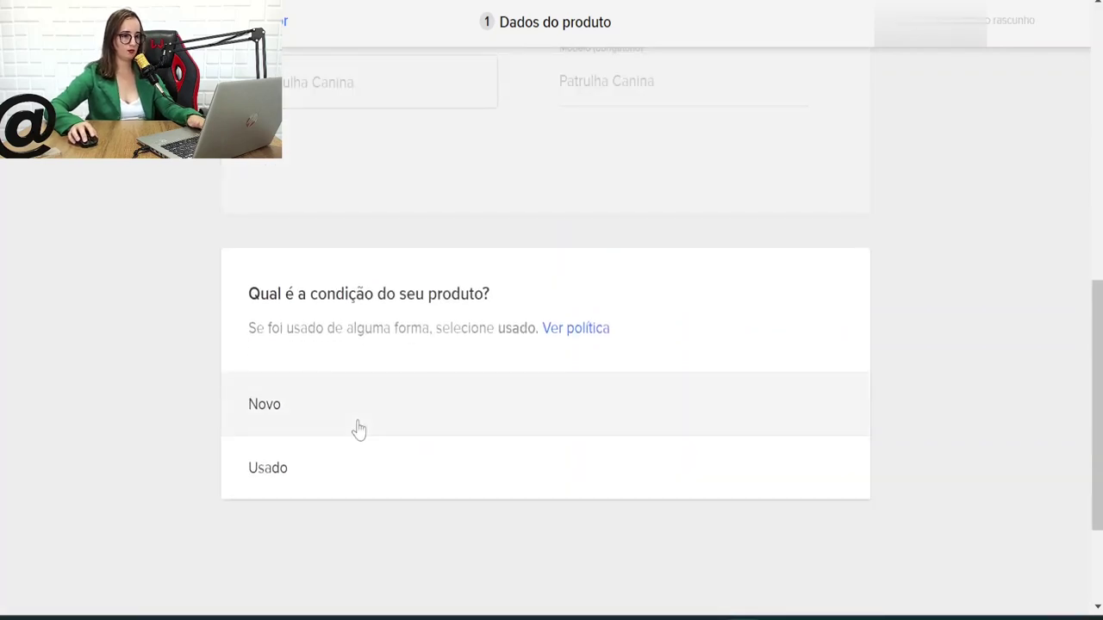
- Set the product condition to Novo and accept "Massinha de Modelar" as the listing title
{"action": "left_click", "coordinate": [359, 430]}
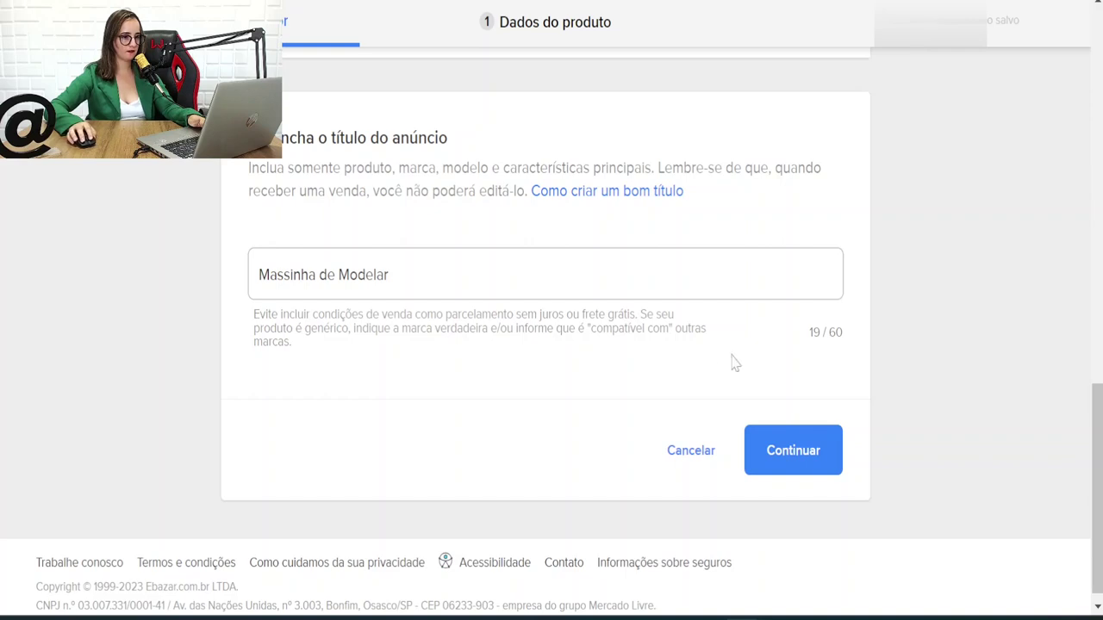
{"action": "left_click", "coordinate": [780, 456]}
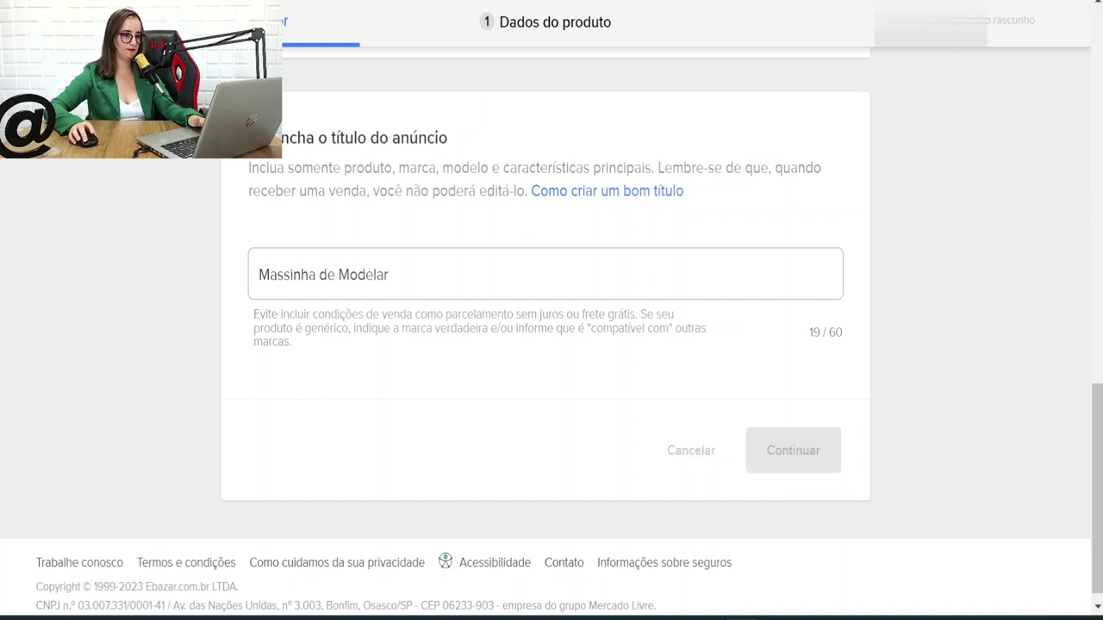
- Set the product colour to Azul and confirm its variation with the cover photo and a quantity of 1
{"action": "left_click", "coordinate": [315, 328]}
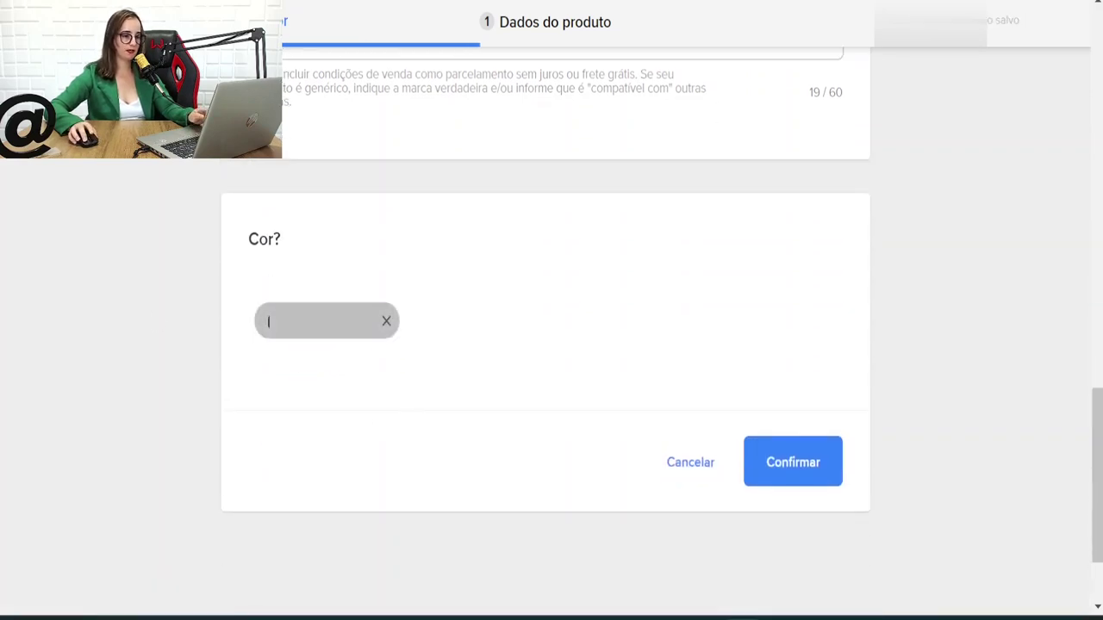
{"action": "type", "text": "Azul"}
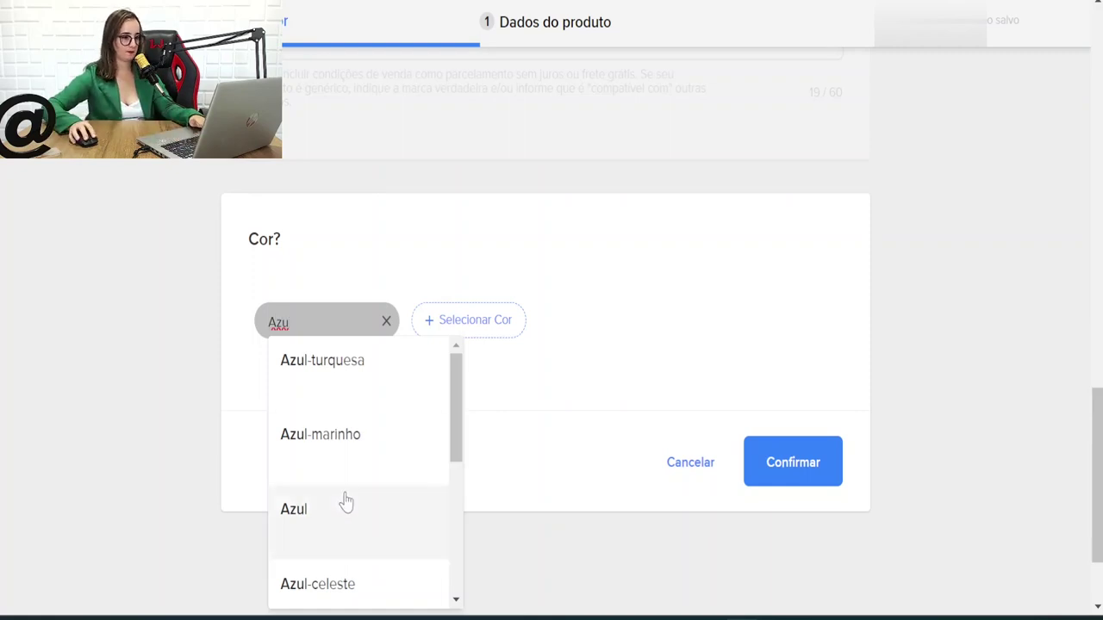
{"action": "left_click", "coordinate": [340, 504]}
{"action": "left_click", "coordinate": [746, 470]}
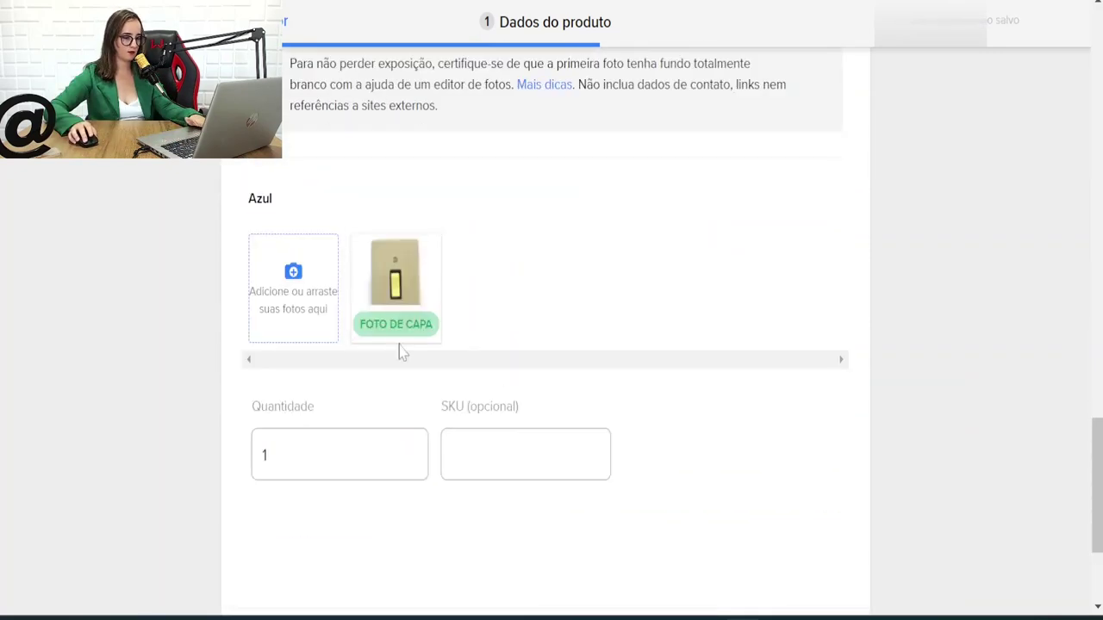
{"action": "left_click", "coordinate": [801, 538]}
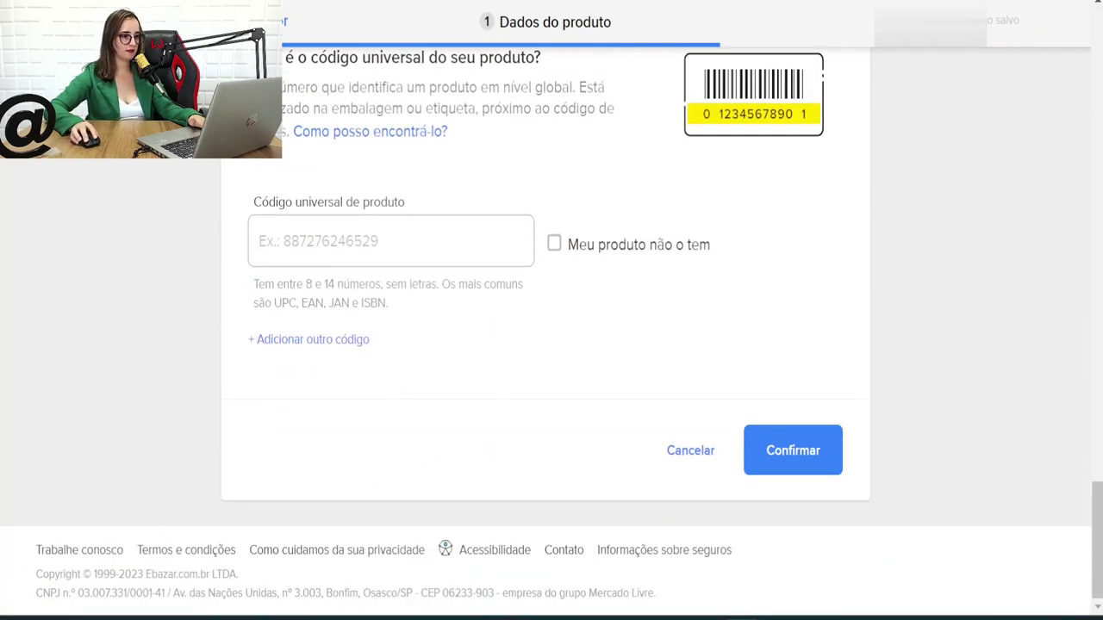
- Examine the universal product code field and the 50- and 100-code packages offered on the codigoean.com.br site
{"action": "left_click_drag", "start_coordinate": [258, 57], "coordinate": [615, 74]}
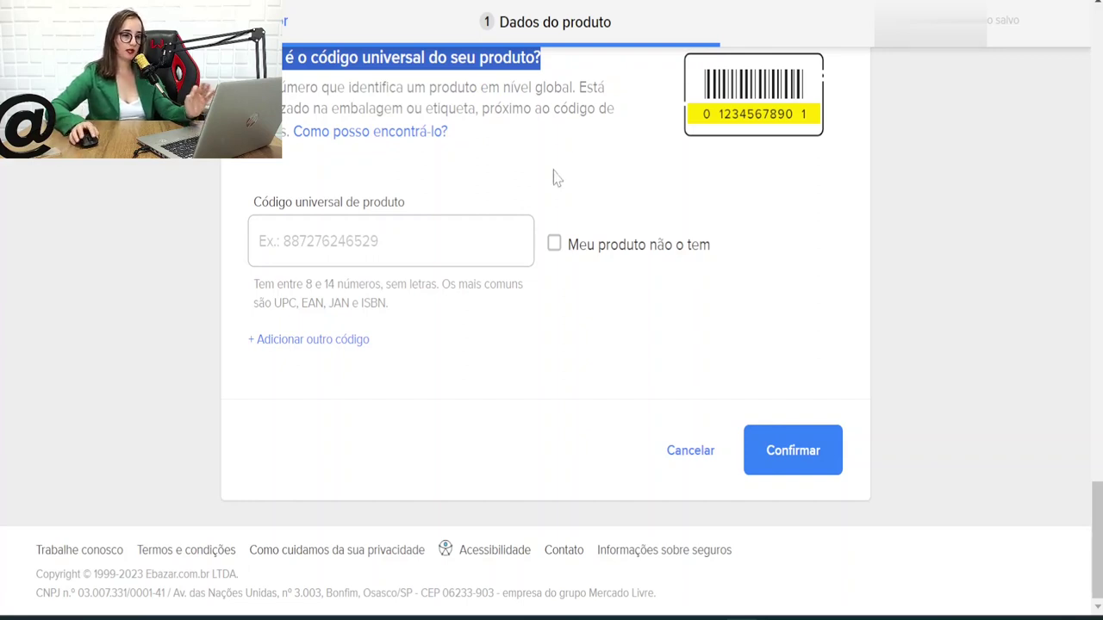
{"action": "left_click", "coordinate": [387, 241]}
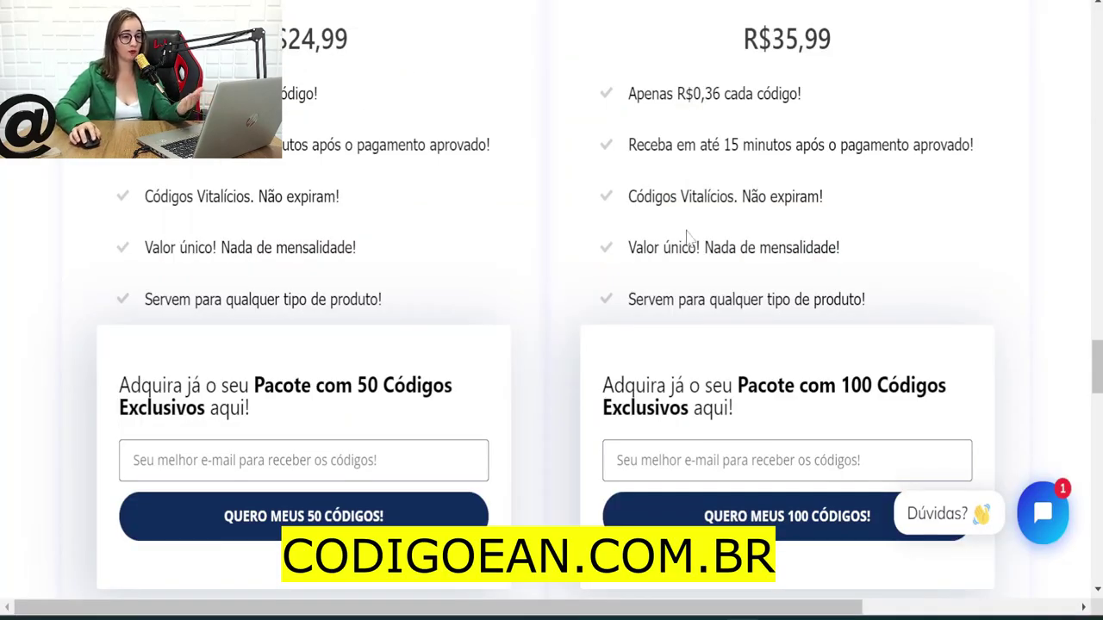
{"action": "scroll", "coordinate": [526, 192], "scroll_direction": "down", "scroll_amount": 1}
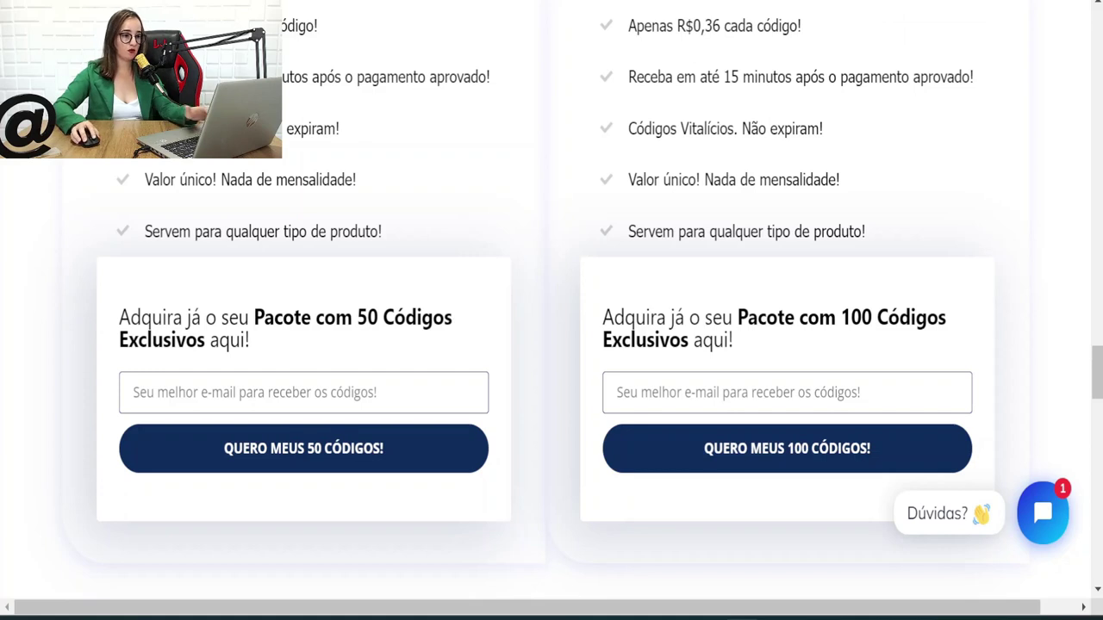
{"action": "left_click", "coordinate": [253, 379]}
{"action": "key", "text": "Escape"}
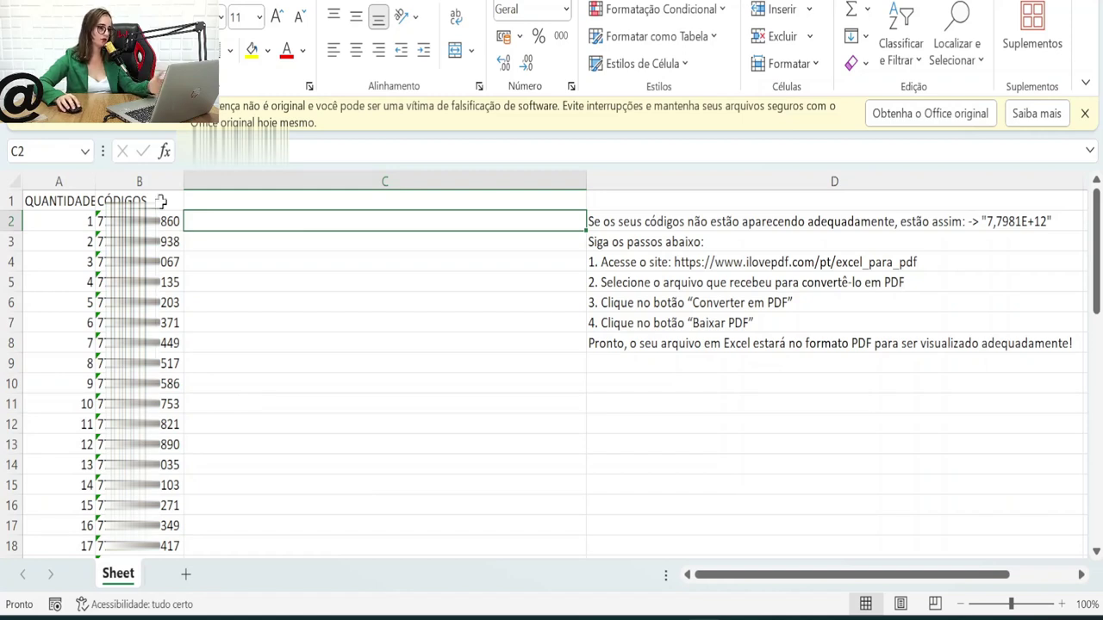
- Copy the code in cell B2 of the Excel sheet into the listing's Código universal de produto field and confirm it
{"action": "left_click", "coordinate": [166, 221]}
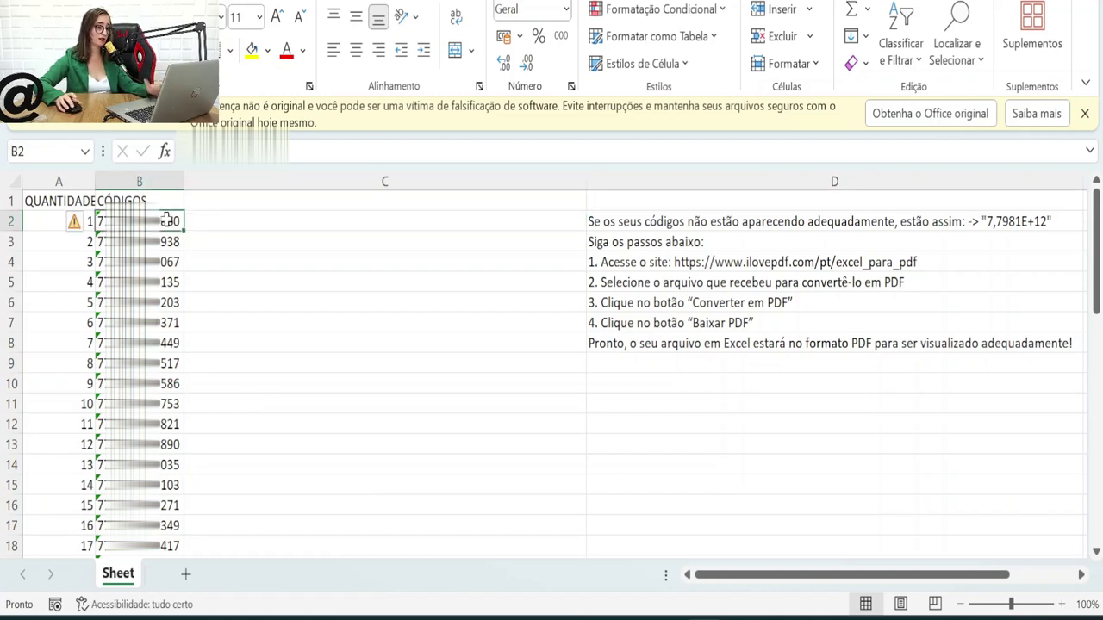
{"action": "left_click", "coordinate": [229, 245]}
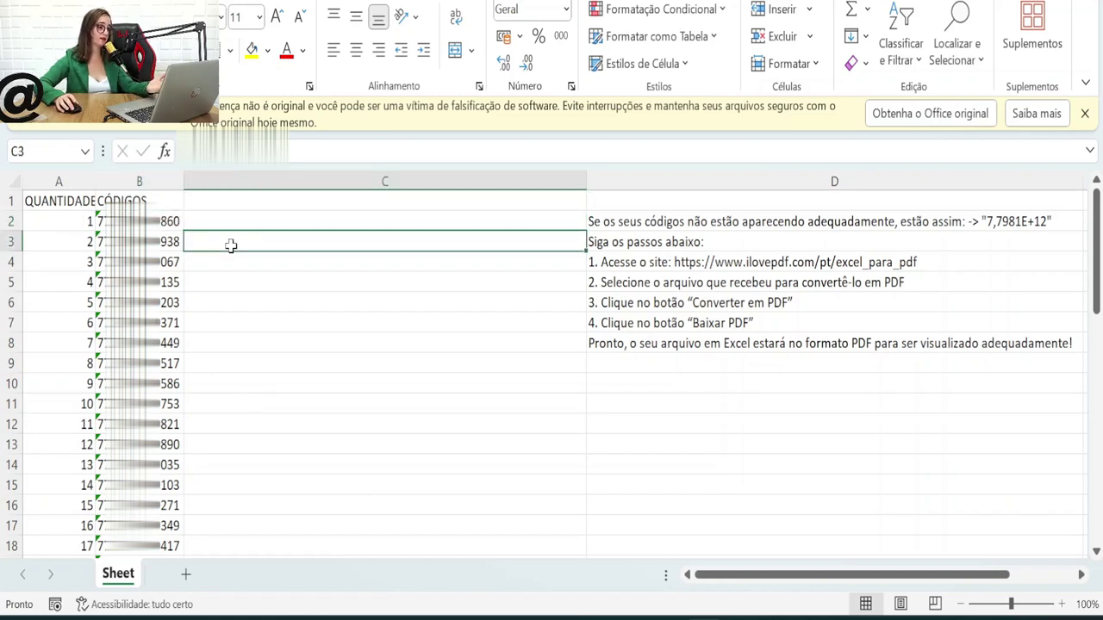
{"action": "left_click", "coordinate": [171, 222]}
{"action": "key", "text": "ctrl+c"}
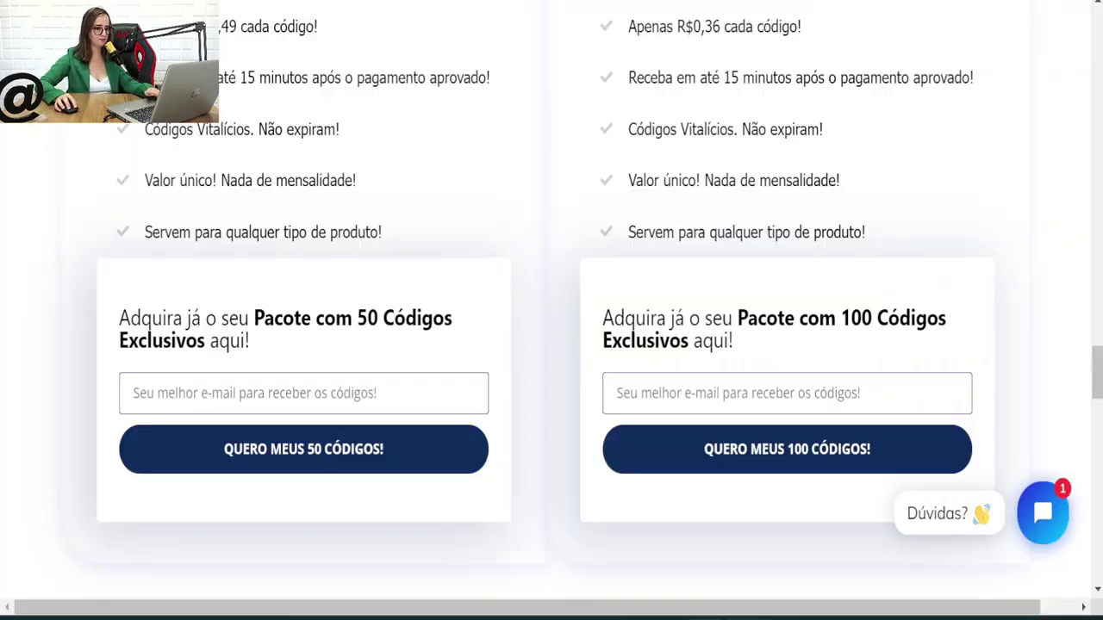
{"action": "left_click", "coordinate": [134, 392]}
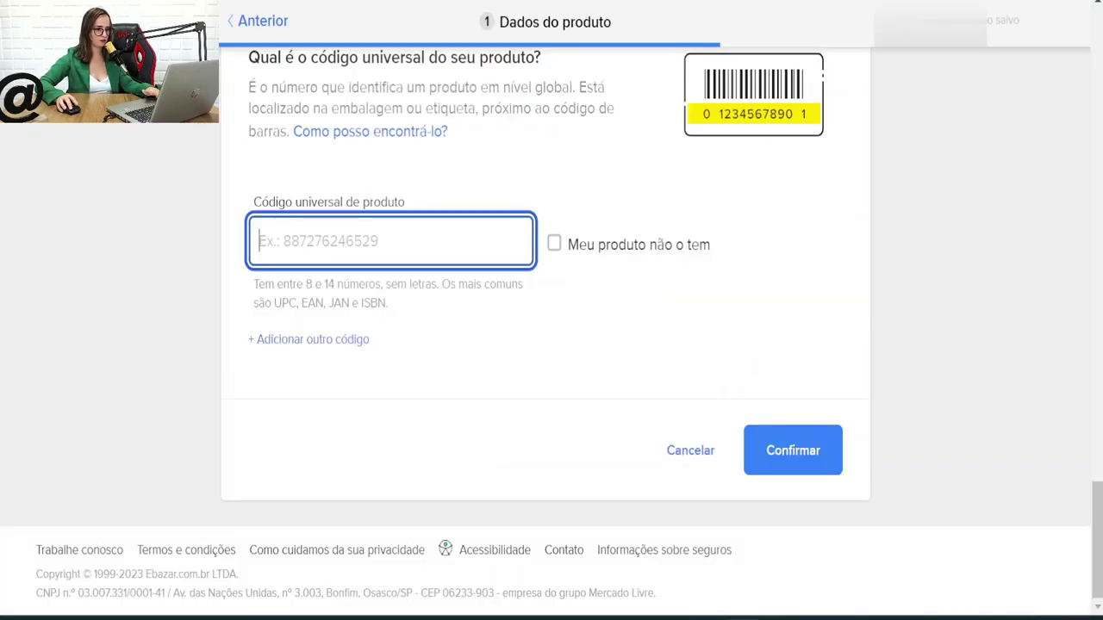
{"action": "key", "text": "ctrl+v"}
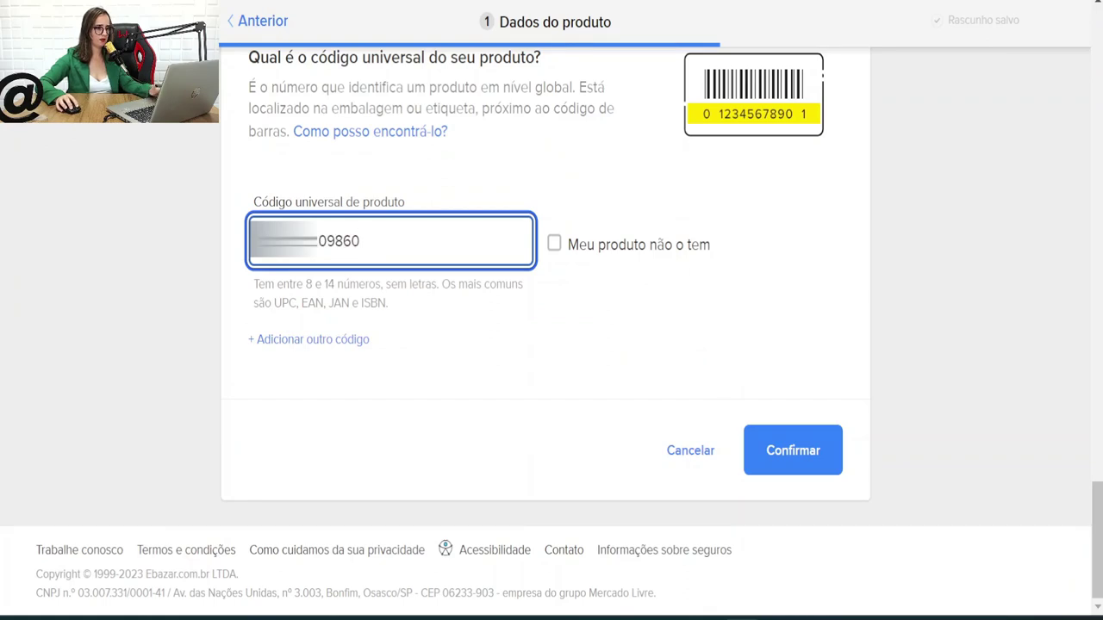
{"action": "left_click", "coordinate": [782, 454]}
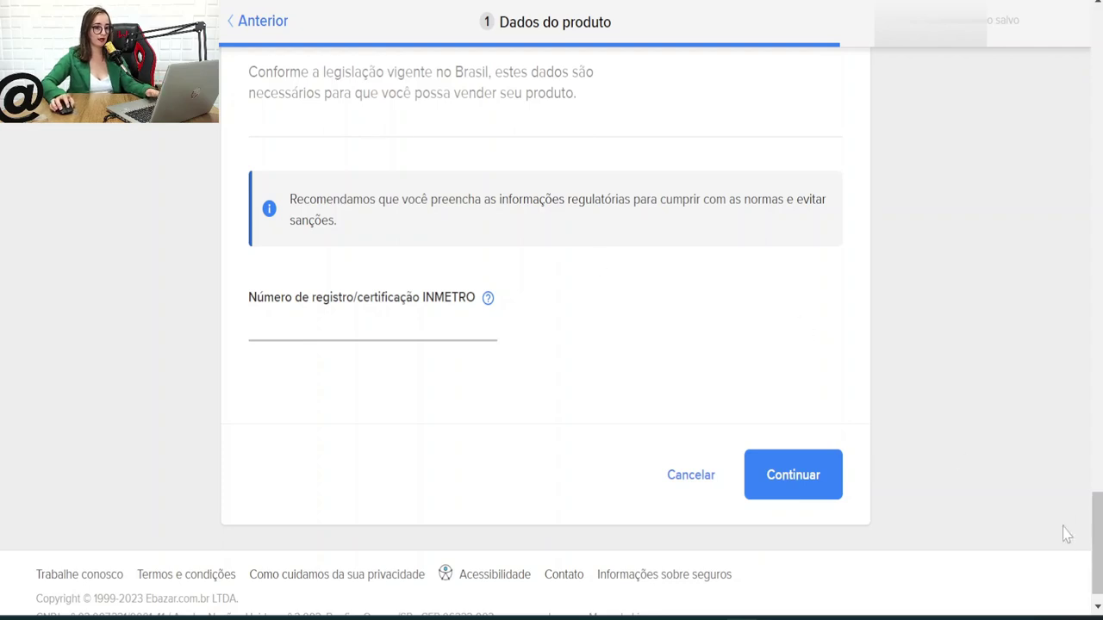
- Record "Massinha de Modelar" in cell C2 of the Excel sheet beside the used code, and return to the listing in Chrome
{"action": "scroll", "coordinate": [746, 540], "scroll_direction": "up", "scroll_amount": 4}
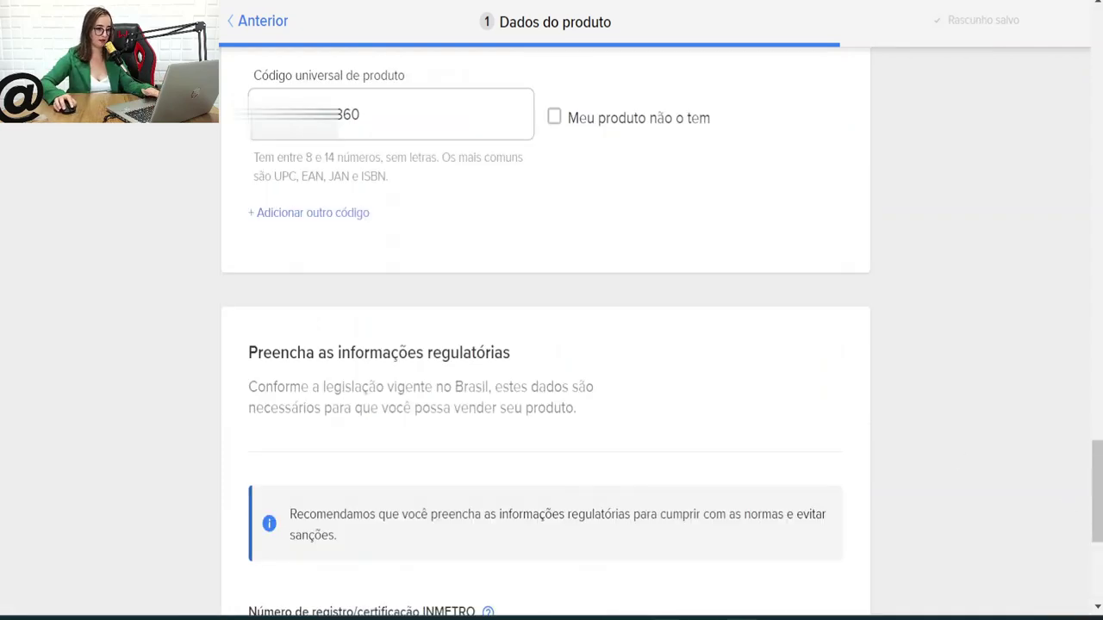
{"action": "key", "text": "alt+Tab"}
{"action": "left_click", "coordinate": [246, 227]}
{"action": "key", "text": "ctrl+v"}
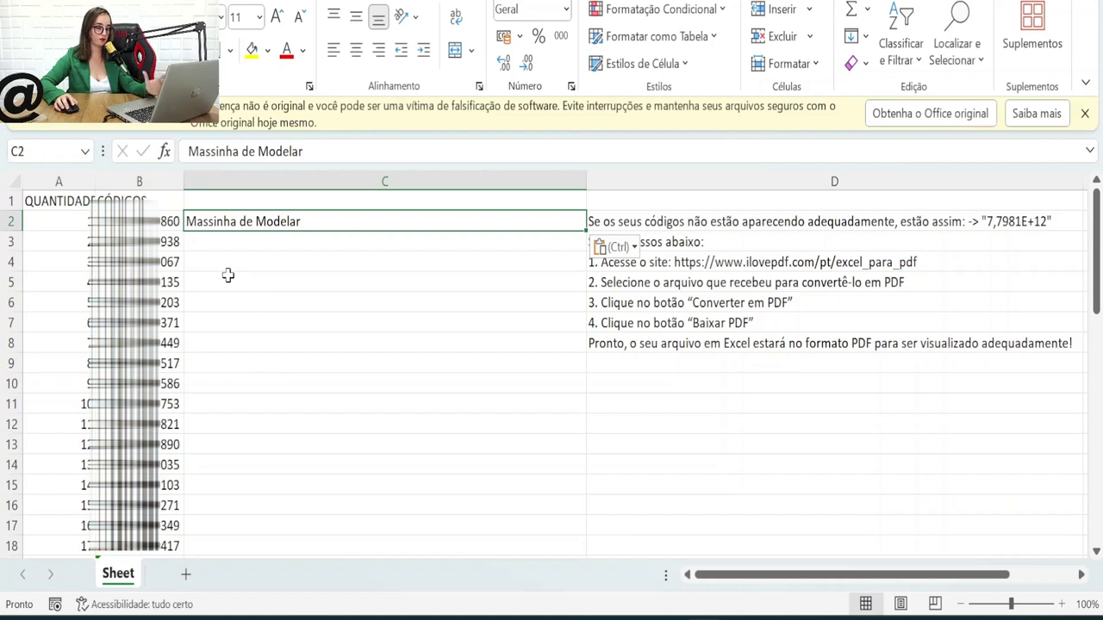
{"action": "mouse_move", "coordinate": [780, 619]}
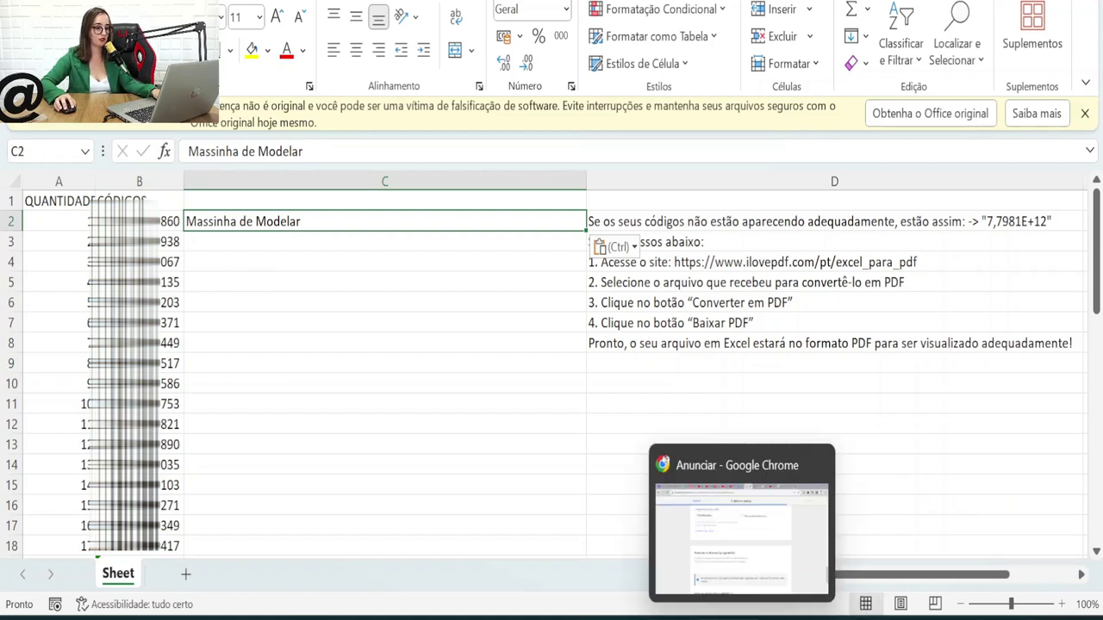
{"action": "left_click", "coordinate": [743, 619]}
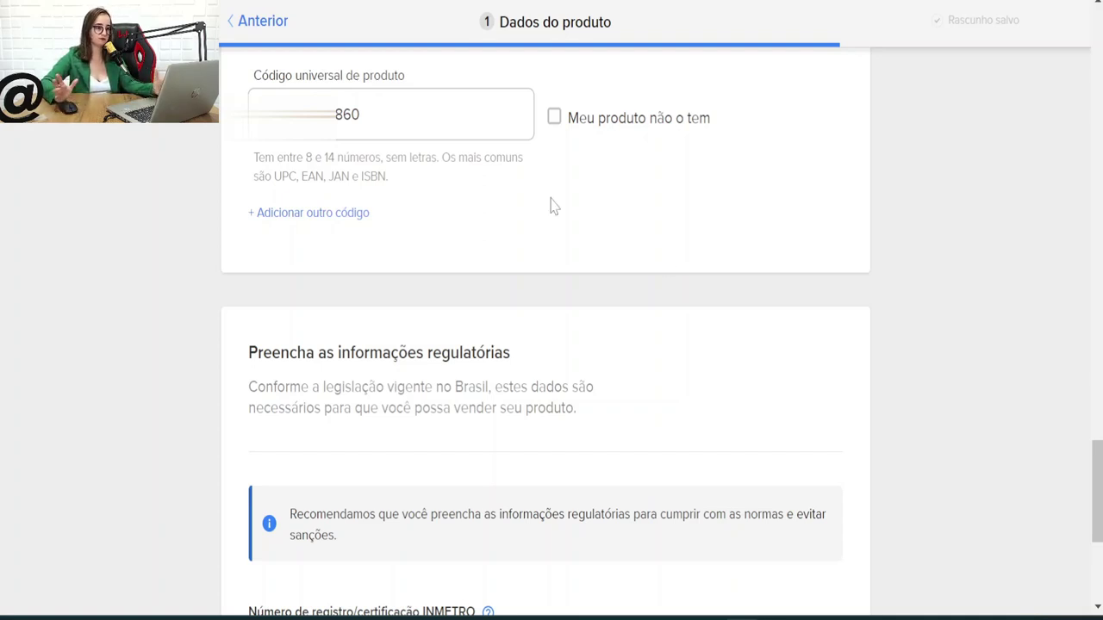
- Review the regulatory information section and the help for the INMETRO registration number
{"action": "scroll", "coordinate": [590, 254], "scroll_direction": "down", "scroll_amount": 1}
{"action": "scroll", "coordinate": [561, 273], "scroll_direction": "up", "scroll_amount": 2}
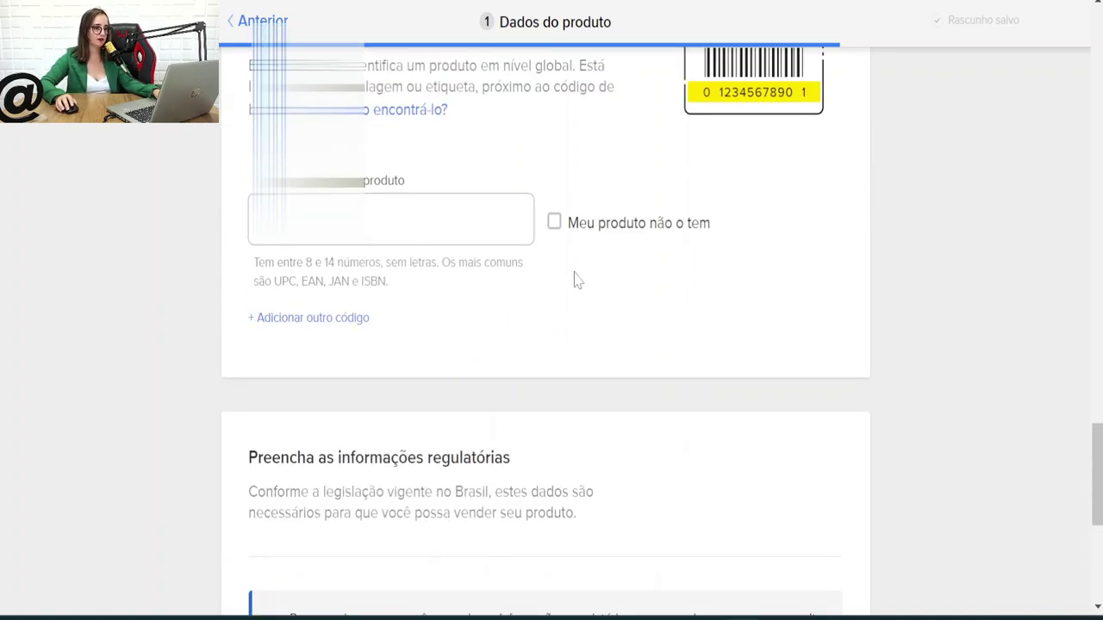
{"action": "scroll", "coordinate": [588, 274], "scroll_direction": "down", "scroll_amount": 2}
{"action": "scroll", "coordinate": [588, 274], "scroll_direction": "down", "scroll_amount": 1}
{"action": "scroll", "coordinate": [623, 268], "scroll_direction": "down", "scroll_amount": 1}
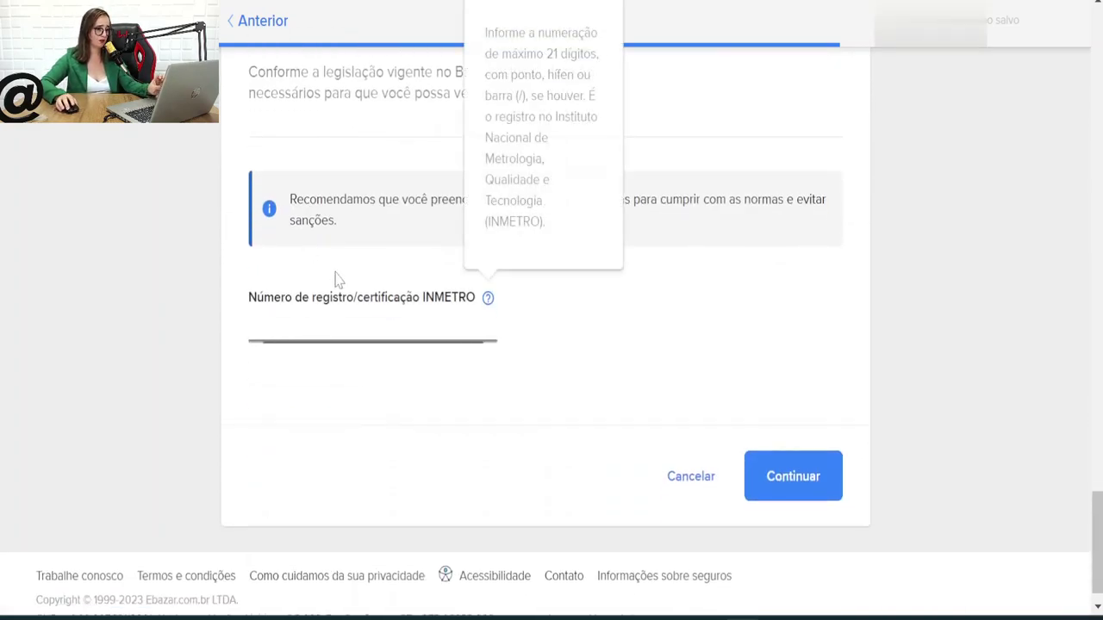
- Check the INMETRO number's help and inspect the back-of-package photo of the Alcalex 65g modelling clay on Magazine Luiza
{"action": "scroll", "coordinate": [545, 310], "scroll_direction": "up", "scroll_amount": 1}
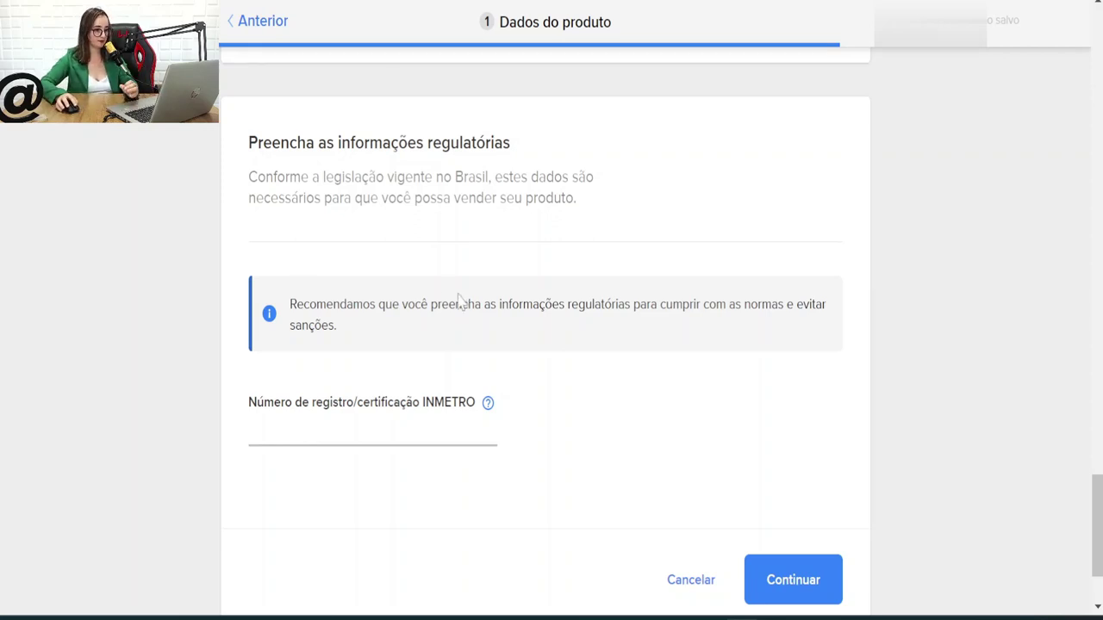
{"action": "left_click", "coordinate": [487, 401]}
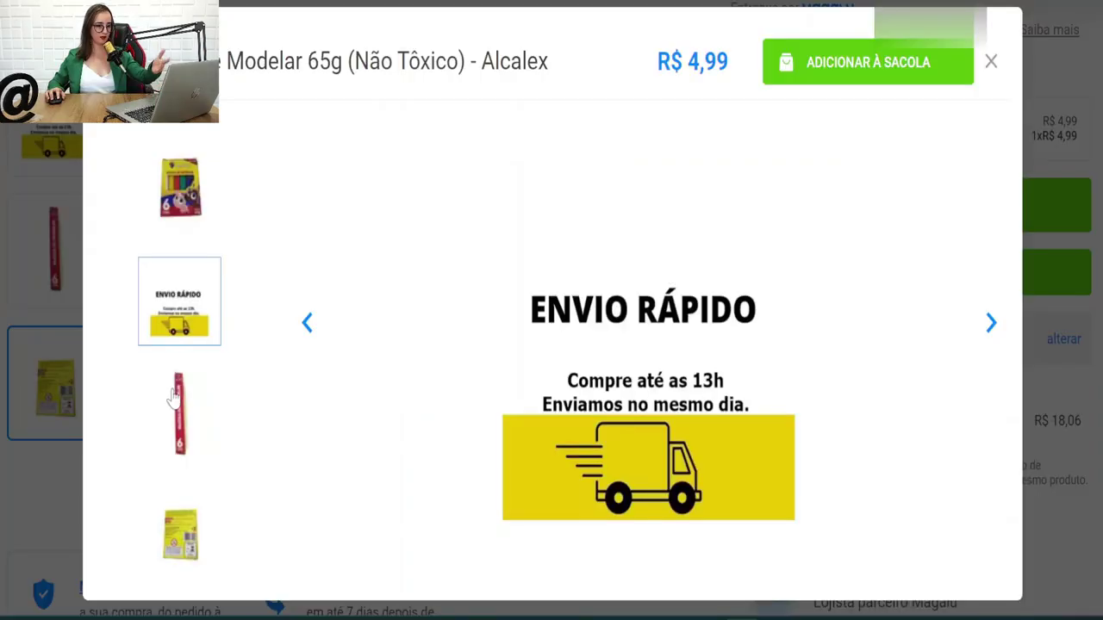
{"action": "left_click", "coordinate": [178, 541]}
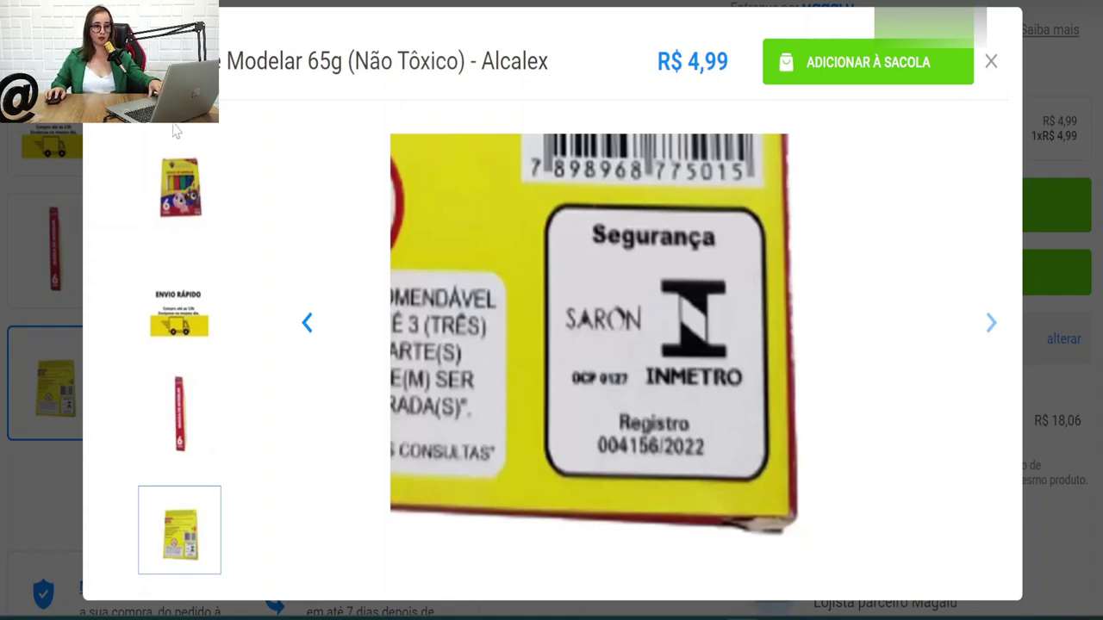
{"action": "left_click", "coordinate": [991, 64]}
- Find the INMETRO entry in the specifications of the Patrulha Canina Sunny Brinquedos product on Magazine Luiza
{"action": "scroll", "coordinate": [626, 344], "scroll_direction": "down", "scroll_amount": 10}
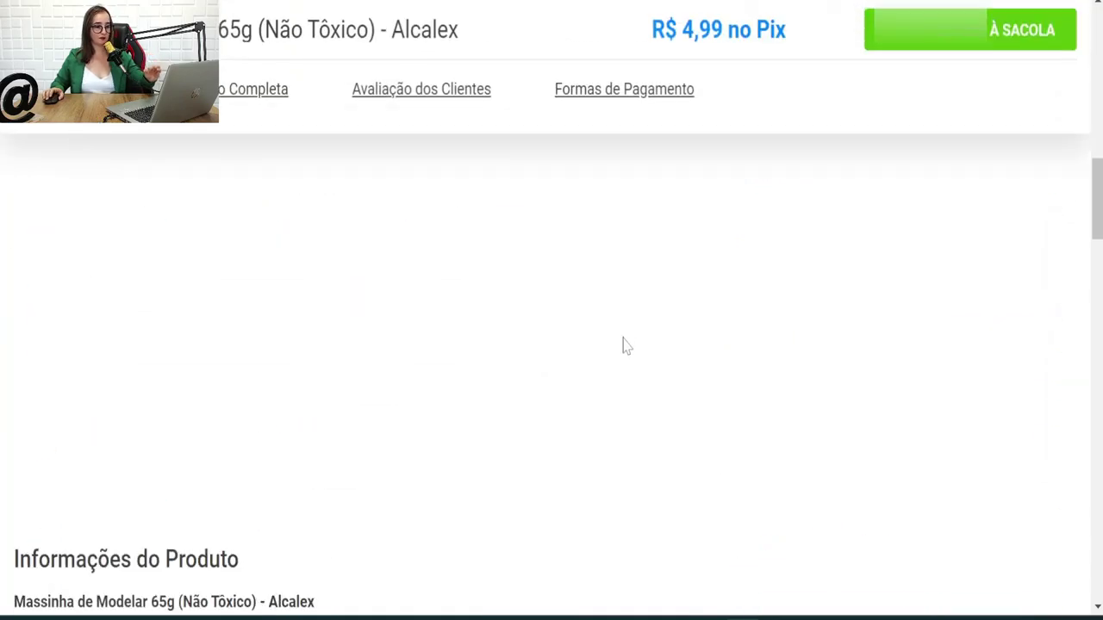
{"action": "scroll", "coordinate": [626, 345], "scroll_direction": "down", "scroll_amount": 15}
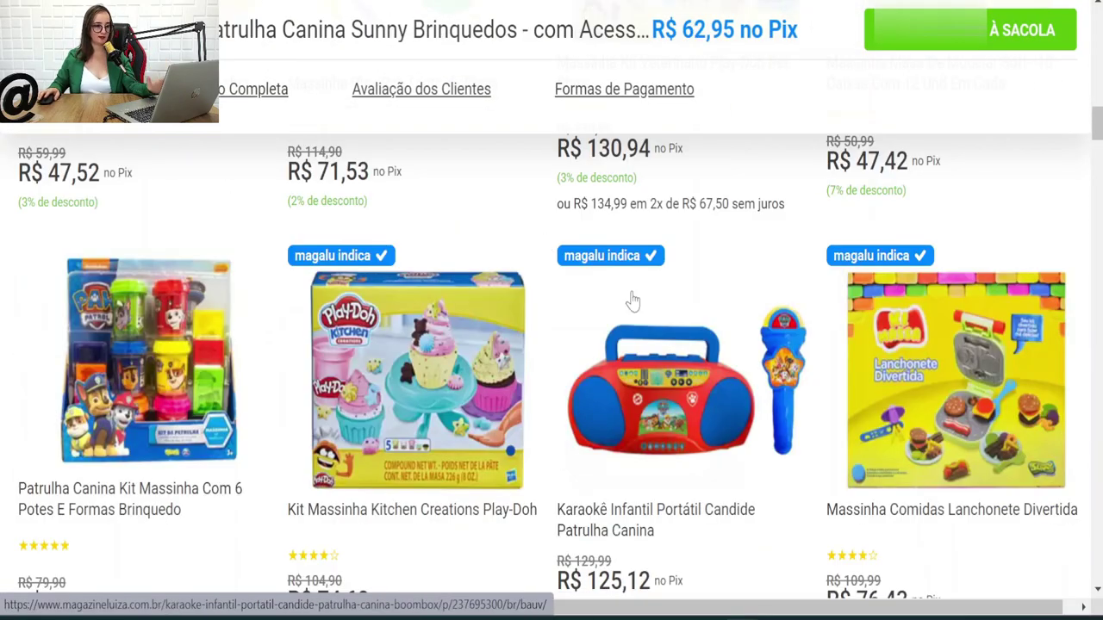
{"action": "scroll", "coordinate": [601, 266], "scroll_direction": "down", "scroll_amount": 3}
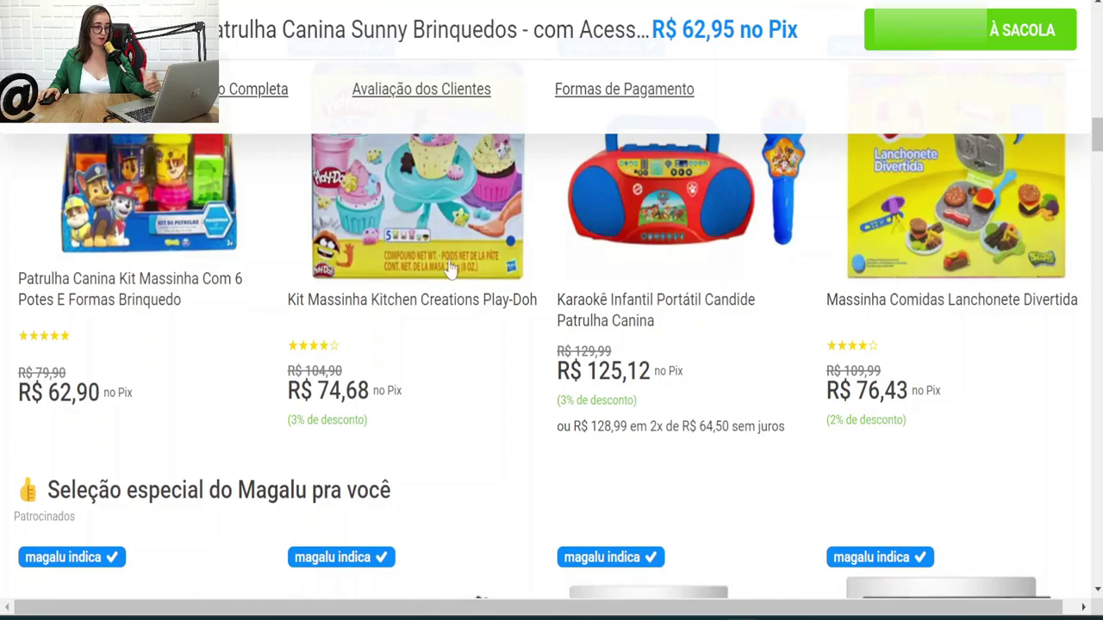
{"action": "scroll", "coordinate": [534, 212], "scroll_direction": "down", "scroll_amount": 15}
{"action": "scroll", "coordinate": [534, 330], "scroll_direction": "down", "scroll_amount": 15}
{"action": "scroll", "coordinate": [135, 227], "scroll_direction": "down", "scroll_amount": 8}
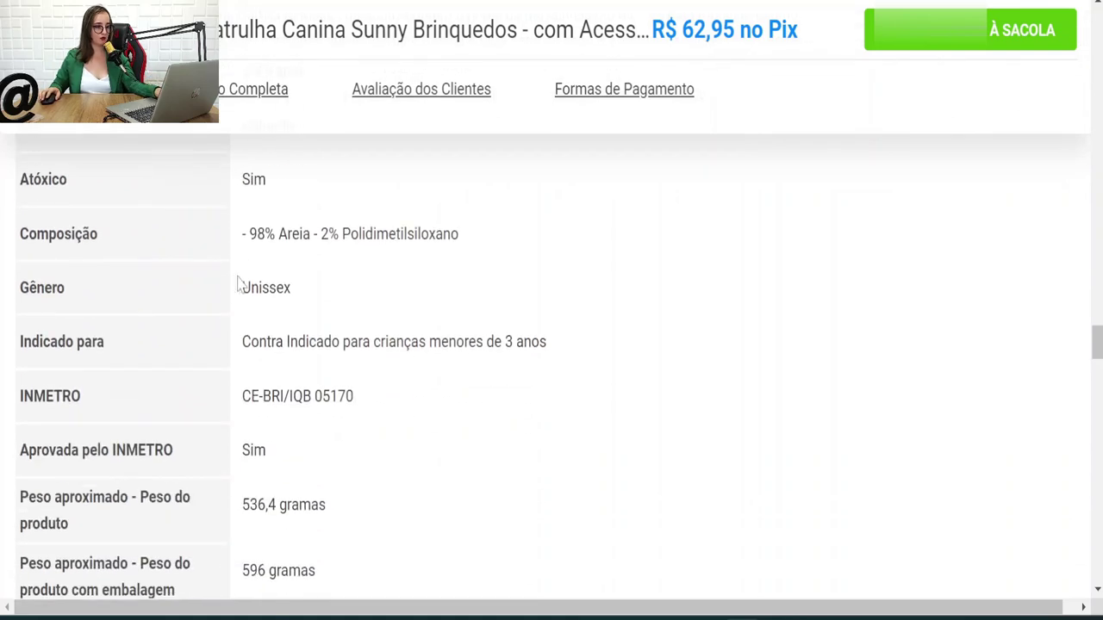
{"action": "scroll", "coordinate": [235, 289], "scroll_direction": "down", "scroll_amount": 1}
{"action": "left_click_drag", "start_coordinate": [7, 298], "coordinate": [174, 313]}
{"action": "left_click", "coordinate": [146, 326]}
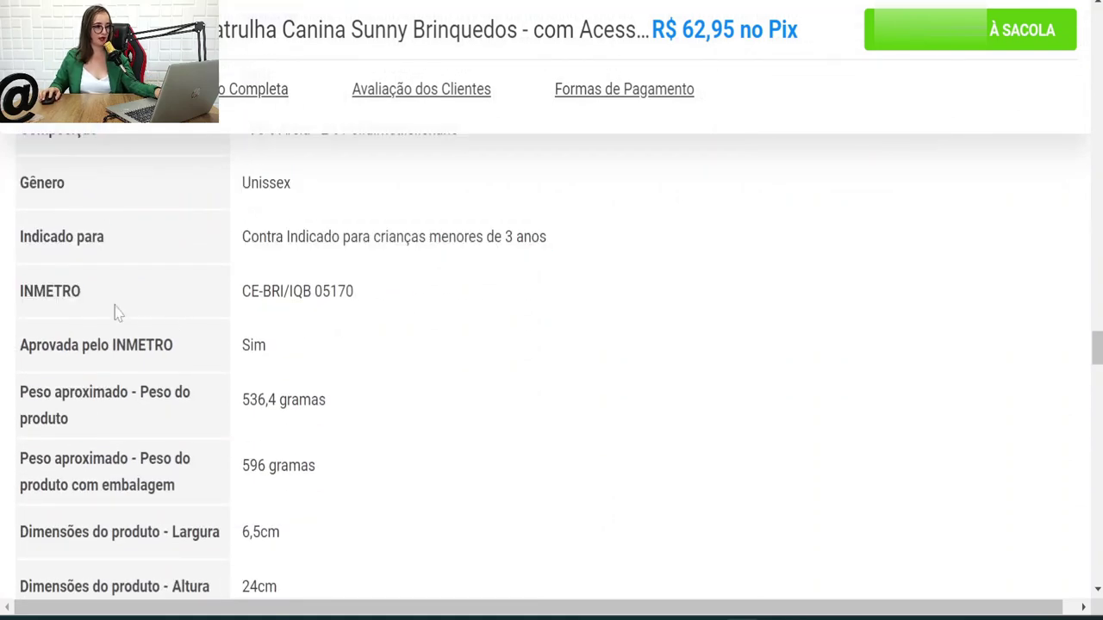
{"action": "double_click", "coordinate": [86, 295]}
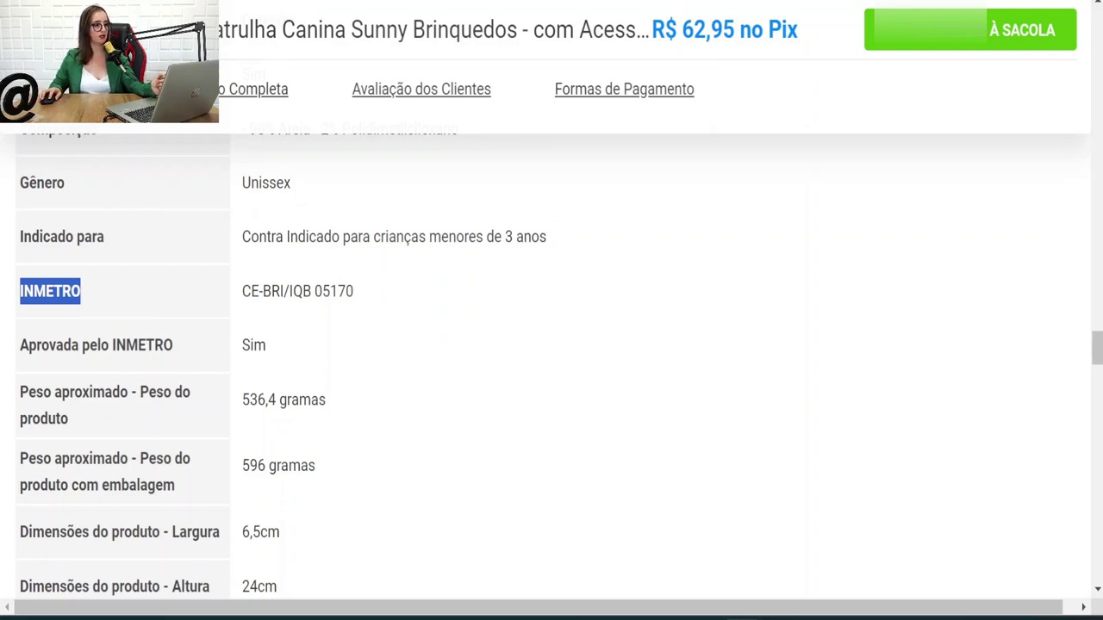
- Copy the INMETRO number CE-BRI/IQB 05170 from the specifications into the listing's INMETRO registration field and continue to the technical sheet
{"action": "left_click_drag", "start_coordinate": [241, 291], "coordinate": [422, 295]}
{"action": "key", "text": "ctrl+c"}
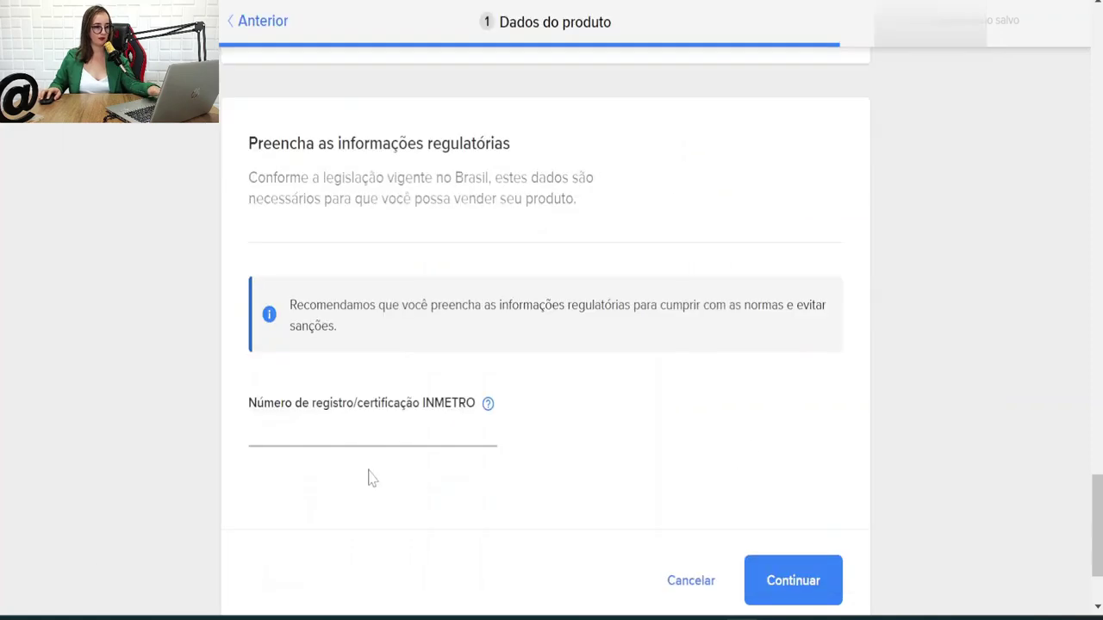
{"action": "left_click_drag", "start_coordinate": [368, 478], "coordinate": [381, 419]}
{"action": "left_click", "coordinate": [382, 428]}
{"action": "key", "text": "ctrl+v"}
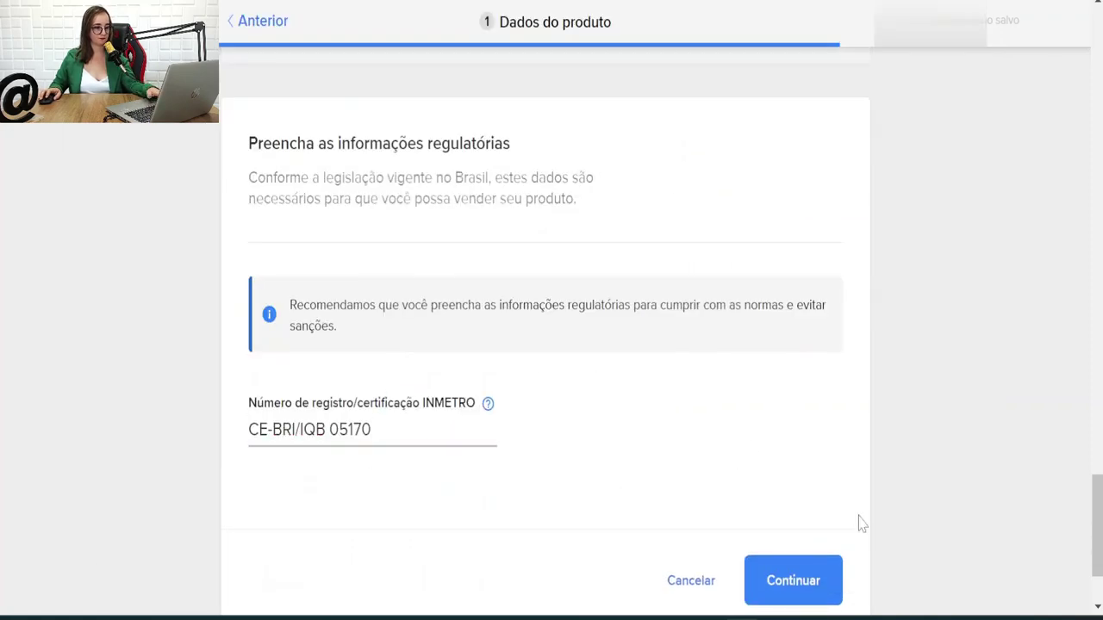
{"action": "left_click", "coordinate": [802, 596]}
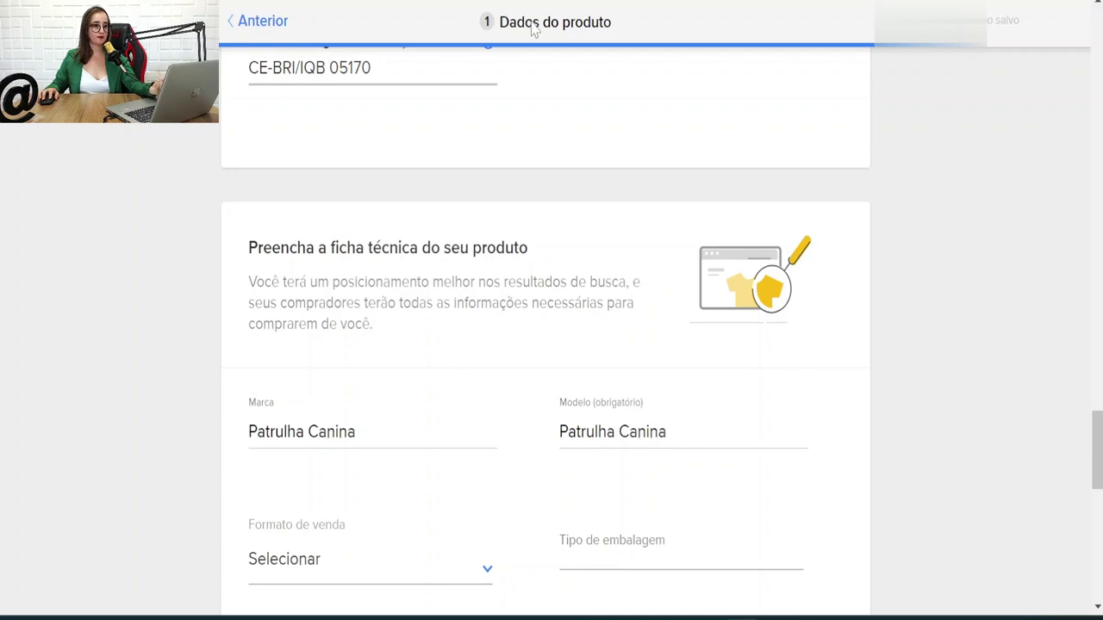
- Review the INMETRO registration field and the technical sheet fields of the Patrulha Canina listing
{"action": "scroll", "coordinate": [480, 234], "scroll_direction": "up", "scroll_amount": 3}
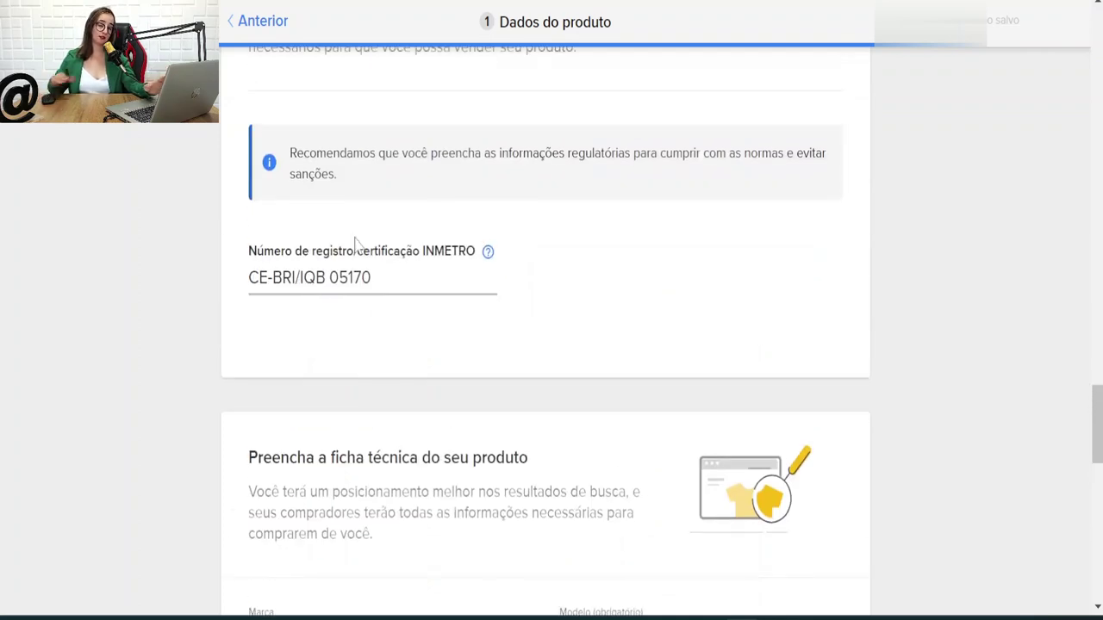
{"action": "left_click", "coordinate": [478, 245]}
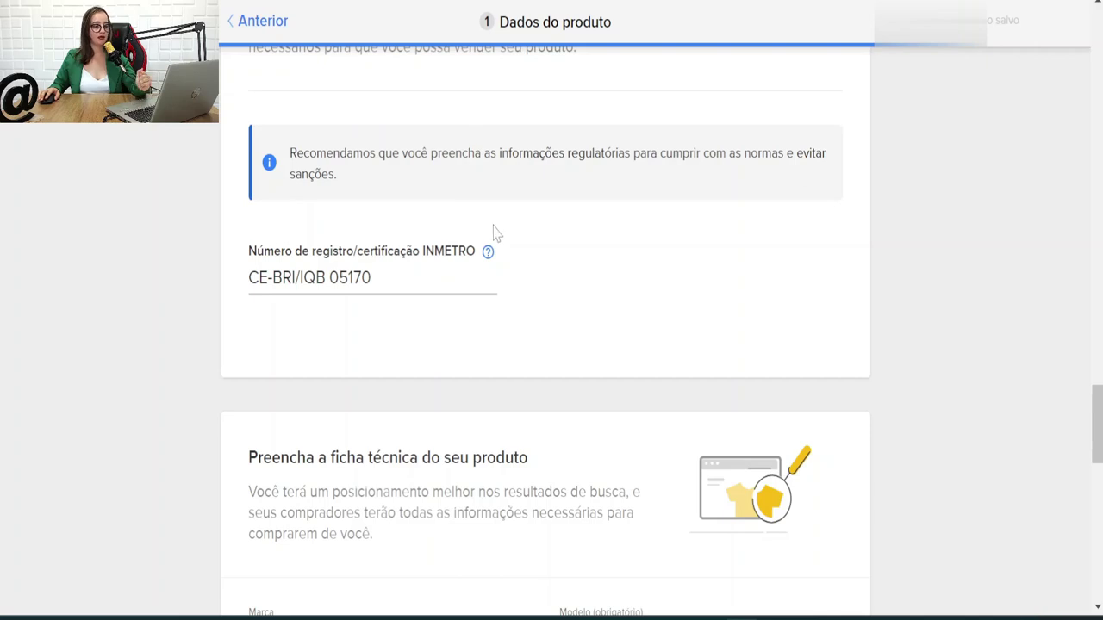
{"action": "scroll", "coordinate": [494, 229], "scroll_direction": "down", "scroll_amount": 5}
{"action": "scroll", "coordinate": [624, 295], "scroll_direction": "down", "scroll_amount": 7}
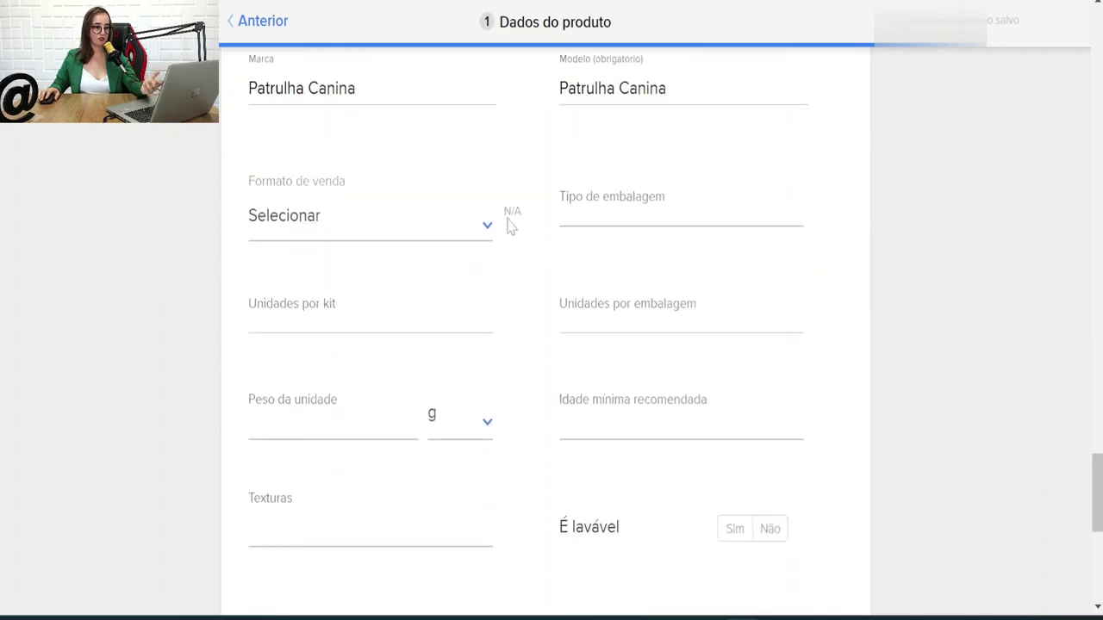
{"action": "scroll", "coordinate": [561, 317], "scroll_direction": "up", "scroll_amount": 7}
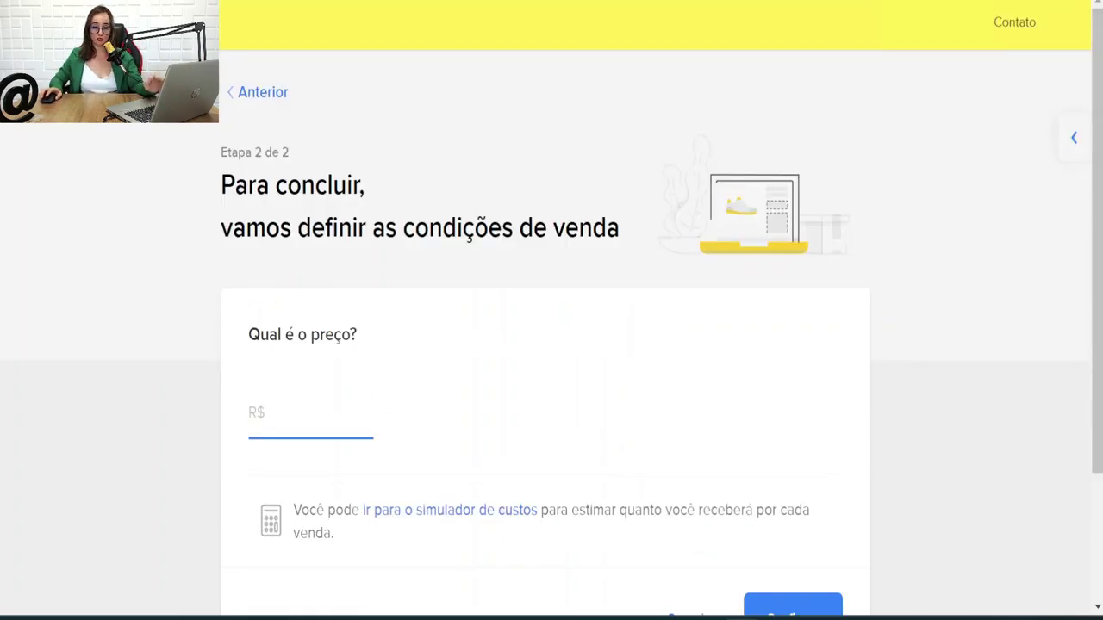
- Browse the YouTube channel's videos for the one on raising the sale price on marketplaces
{"action": "scroll", "coordinate": [258, 370], "scroll_direction": "down", "scroll_amount": 2}
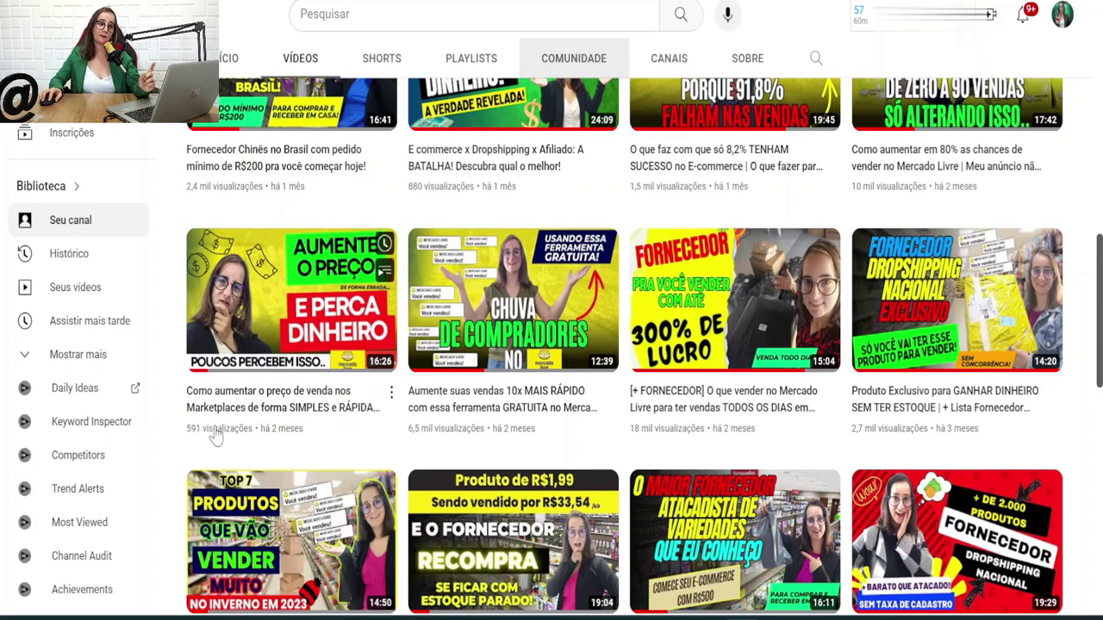
{"action": "mouse_move", "coordinate": [319, 409]}
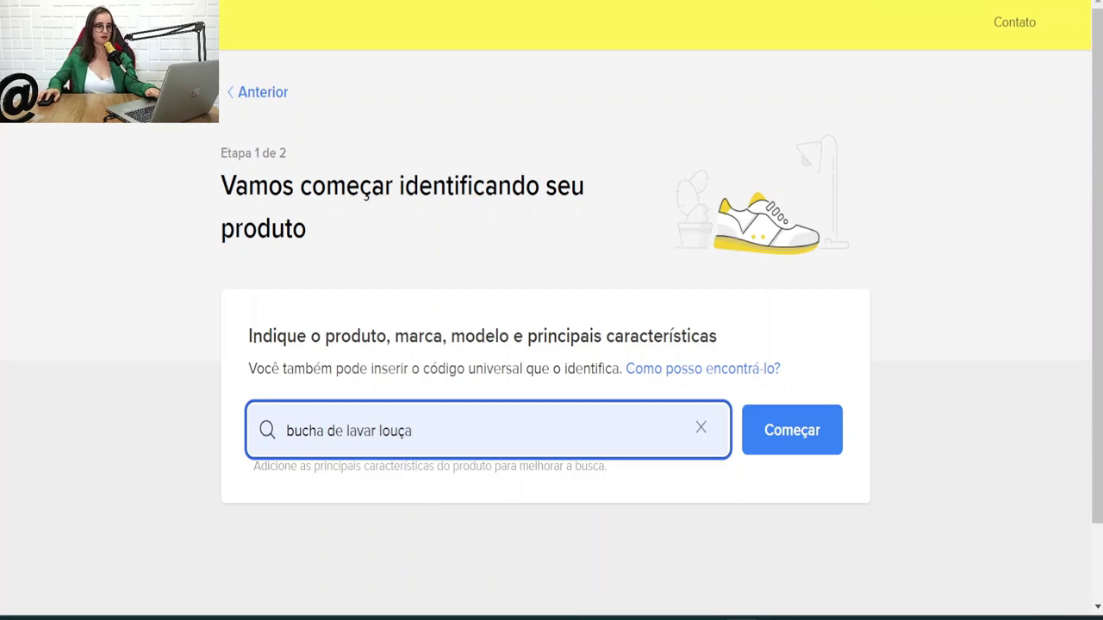
- Start a Mercado Livre listing for "bucha de lavar louça" as a new product and confirm the category Esponjas de limpeza
{"action": "left_click", "coordinate": [792, 430]}
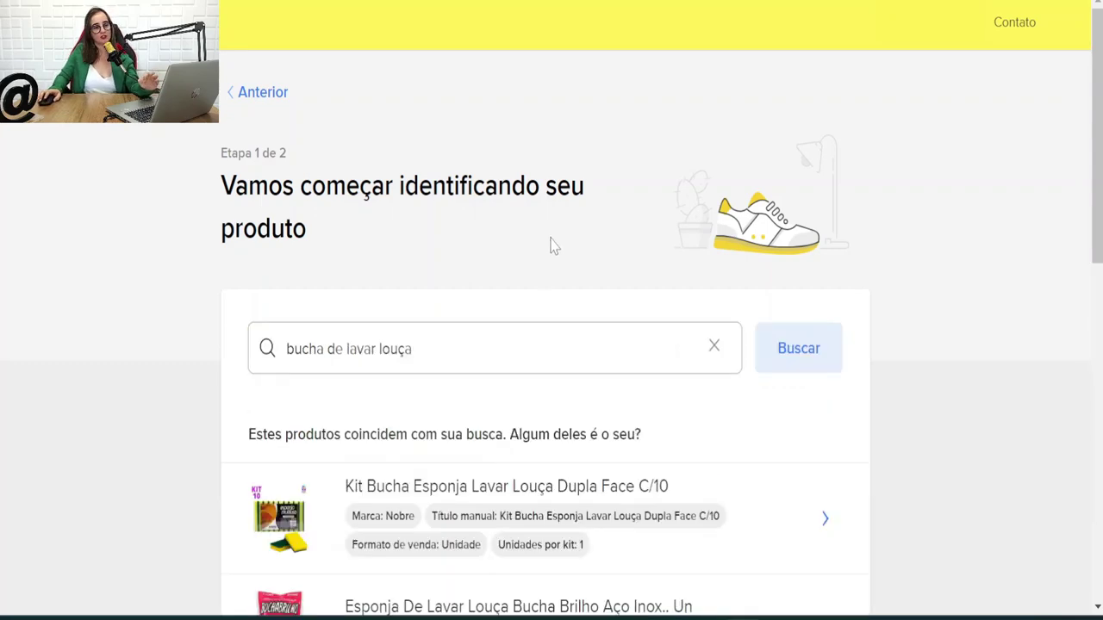
{"action": "scroll", "coordinate": [558, 258], "scroll_direction": "down", "scroll_amount": 3}
{"action": "scroll", "coordinate": [558, 288], "scroll_direction": "down", "scroll_amount": 3}
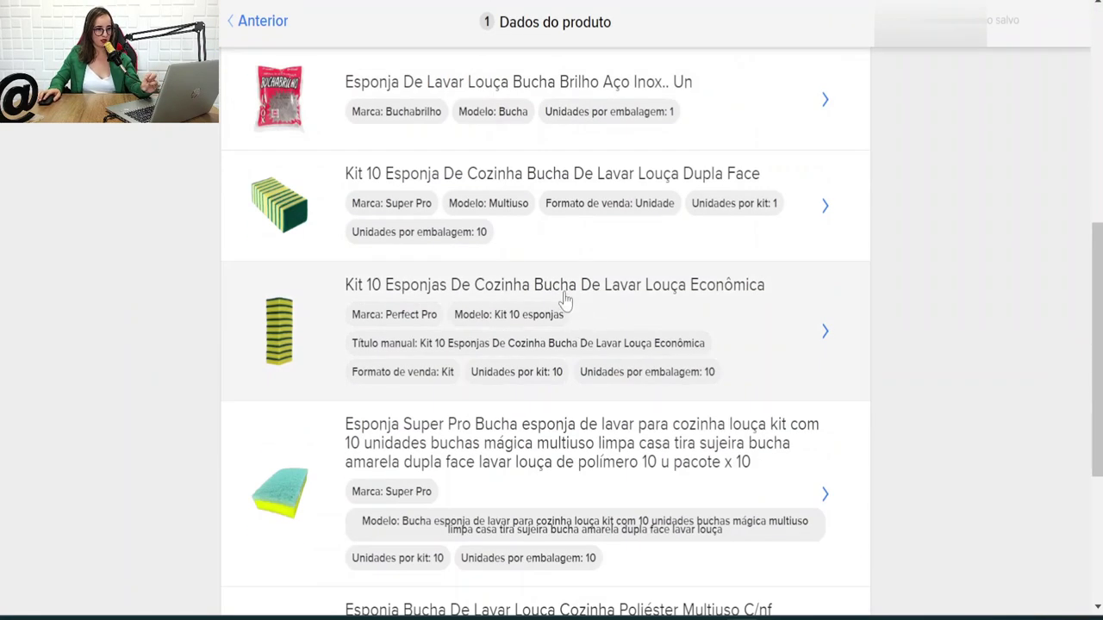
{"action": "left_click", "coordinate": [437, 331]}
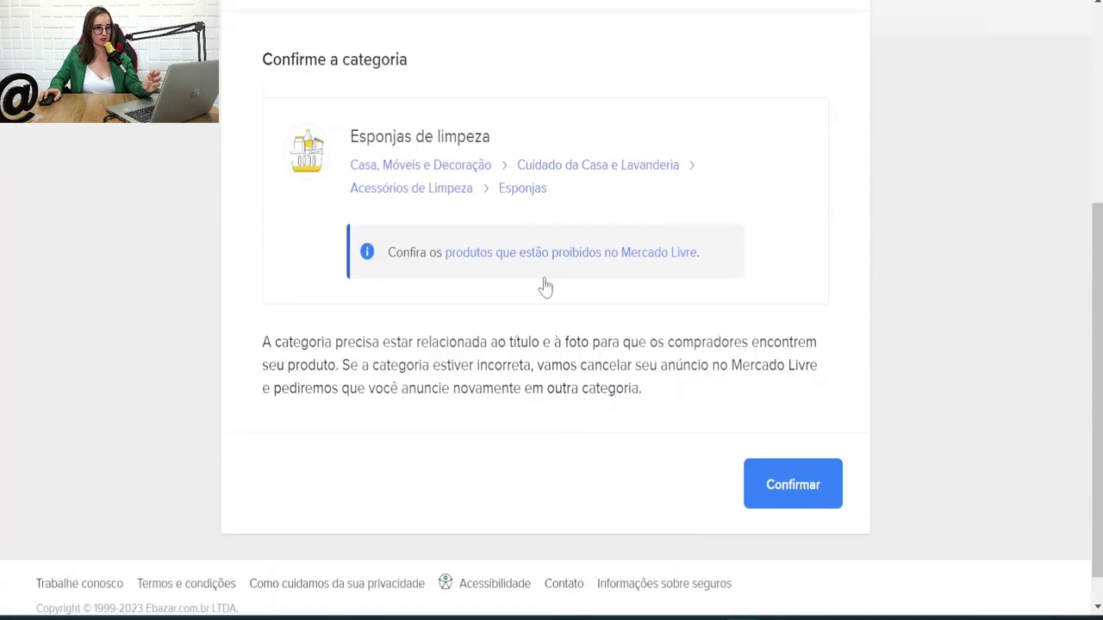
{"action": "scroll", "coordinate": [508, 270], "scroll_direction": "down", "scroll_amount": 1}
{"action": "left_click", "coordinate": [749, 458]}
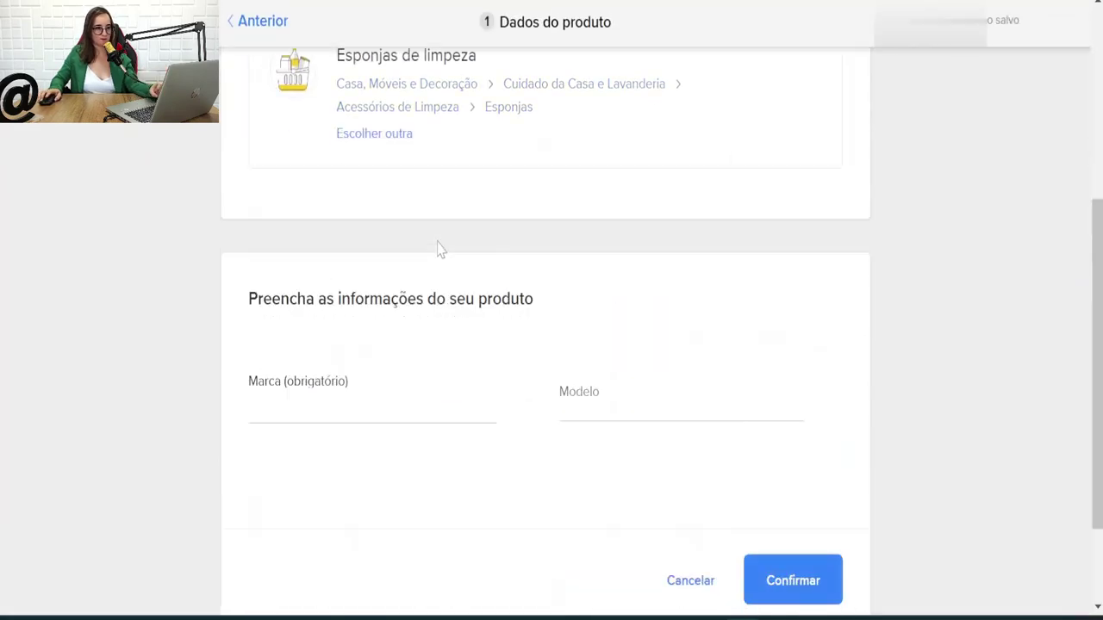
- Set the sponge listing's brand to Bom Bril and proceed to the title section
{"action": "left_click", "coordinate": [384, 414]}
{"action": "scroll", "coordinate": [449, 361], "scroll_direction": "down", "scroll_amount": 1}
{"action": "scroll", "coordinate": [448, 362], "scroll_direction": "down", "scroll_amount": 2}
{"action": "left_click", "coordinate": [379, 284]}
{"action": "left_click", "coordinate": [767, 456]}
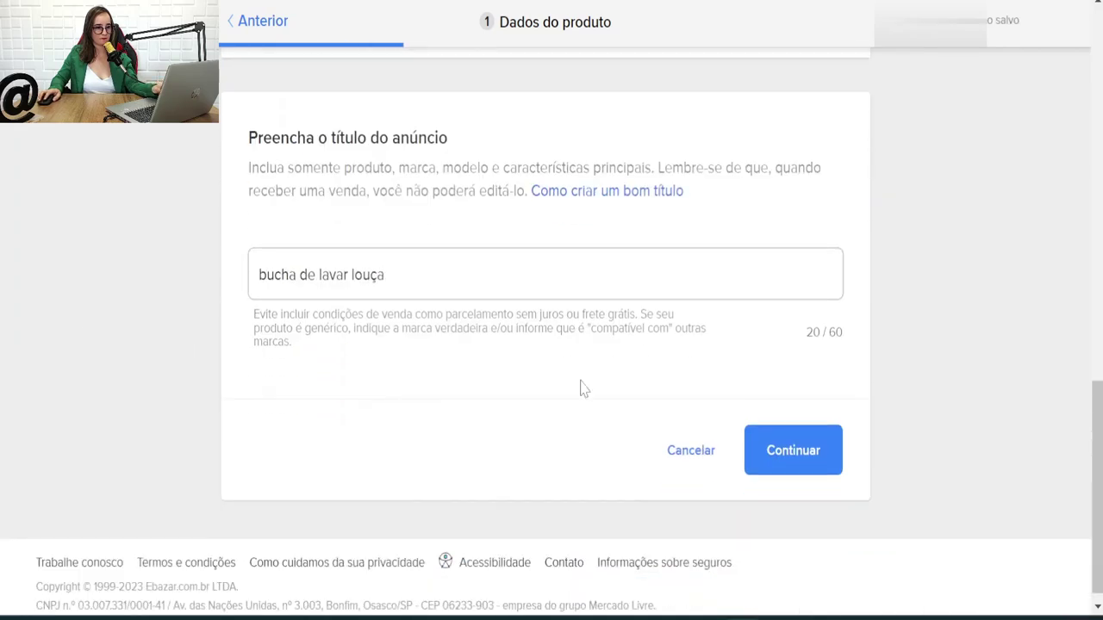
- Accept "bucha de lavar louça" as the listing title and confirm the universal product code
{"action": "left_click", "coordinate": [809, 459]}
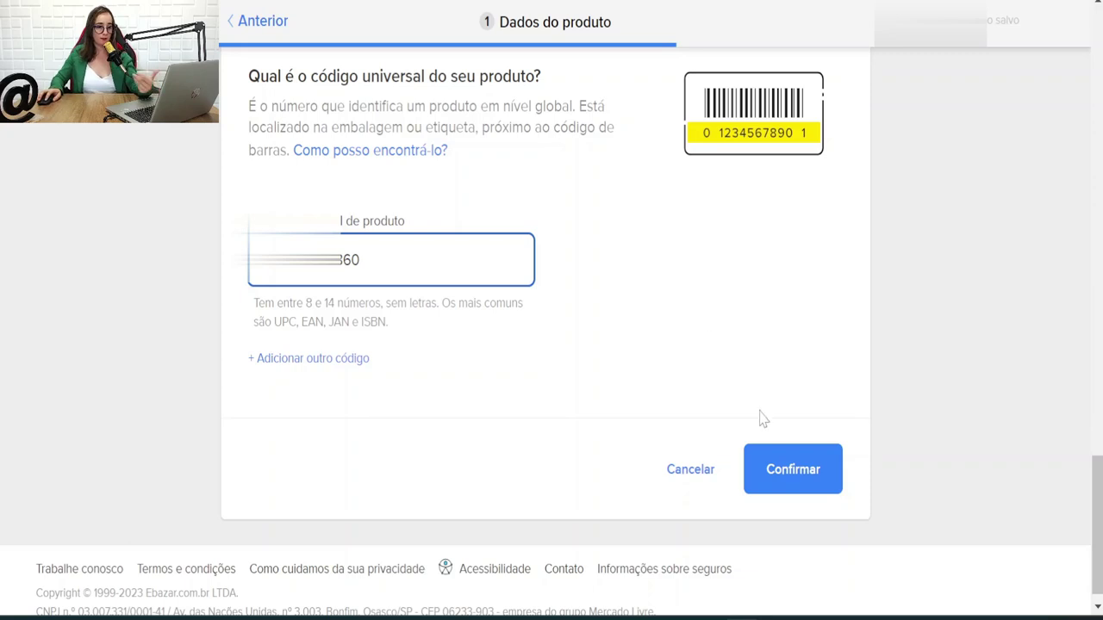
{"action": "left_click", "coordinate": [793, 470]}
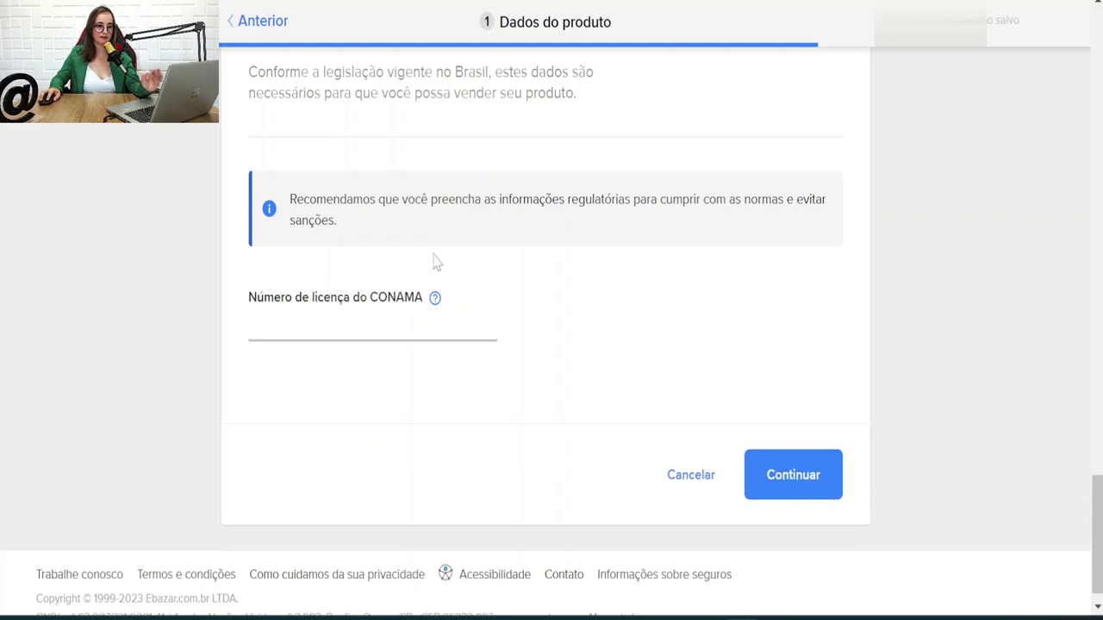
- Read the help for the CONAMA licence number and continue to the technical sheet with that field left empty
{"action": "mouse_move", "coordinate": [434, 297]}
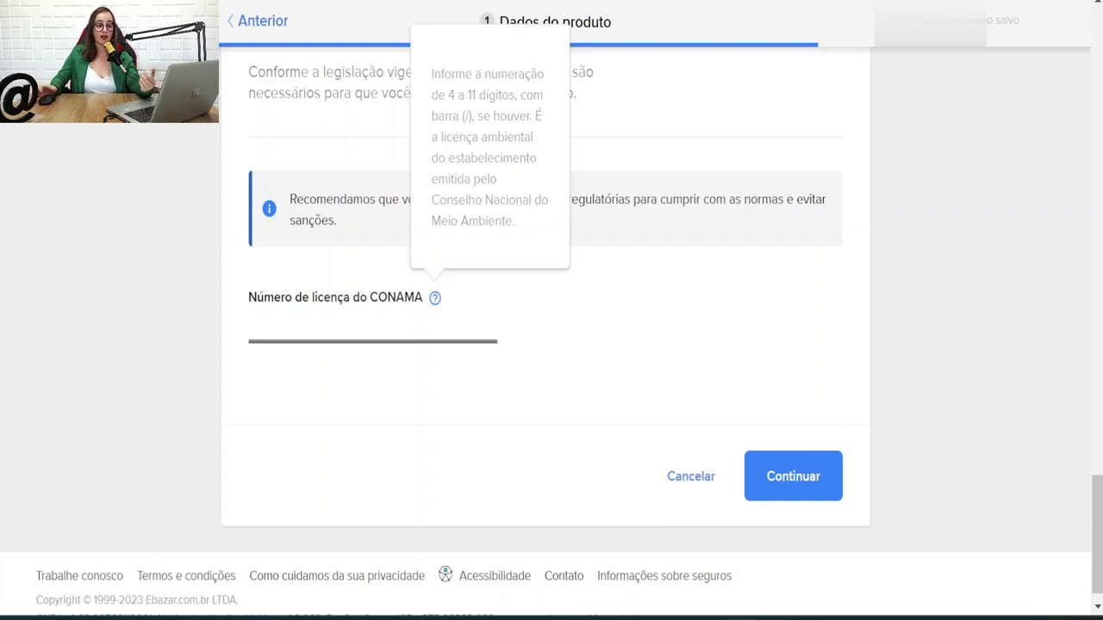
{"action": "left_click", "coordinate": [380, 328]}
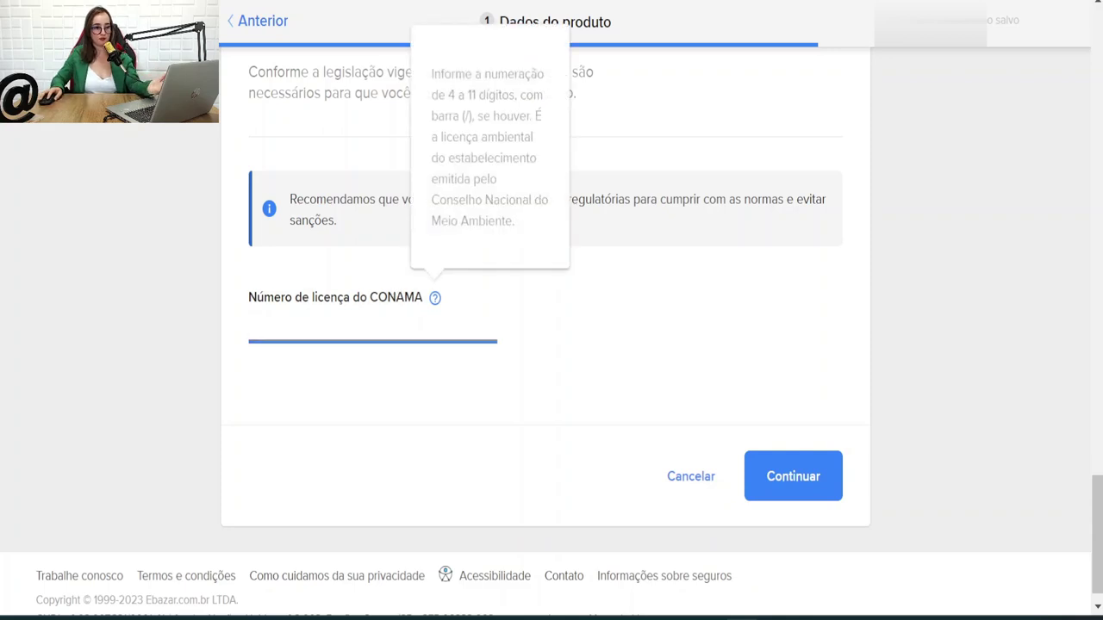
{"action": "left_click_drag", "start_coordinate": [447, 158], "coordinate": [564, 156]}
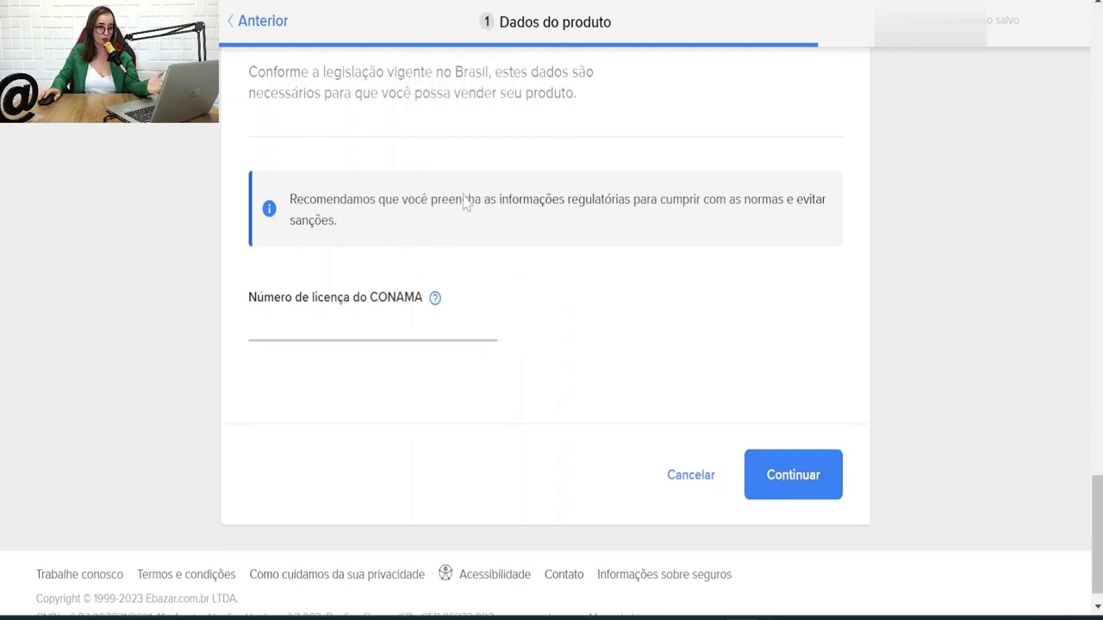
{"action": "scroll", "coordinate": [517, 331], "scroll_direction": "up", "scroll_amount": 1}
{"action": "scroll", "coordinate": [560, 325], "scroll_direction": "down", "scroll_amount": 1}
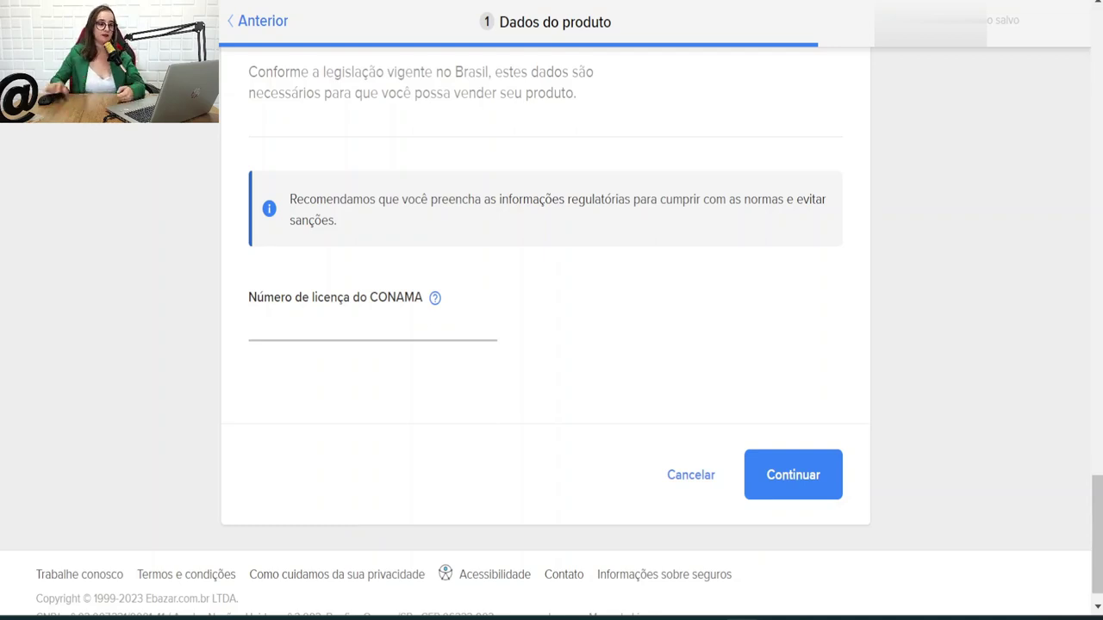
{"action": "left_click", "coordinate": [797, 494]}
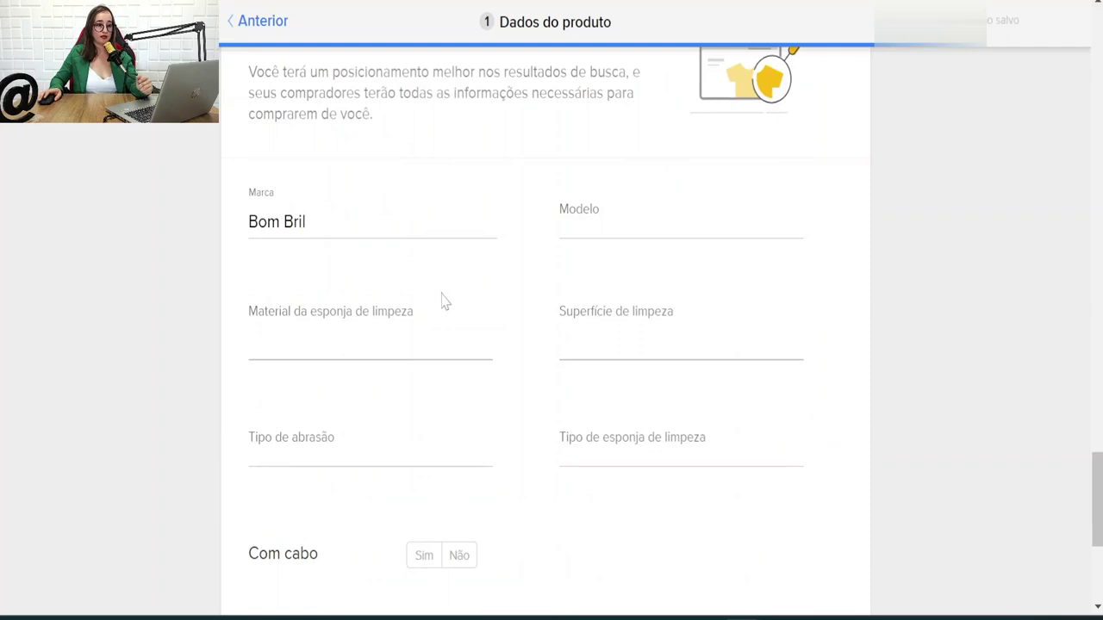
- Examine the regulatory information section again, including its legislation note and the help for the CONAMA licence number
{"action": "scroll", "coordinate": [442, 301], "scroll_direction": "up", "scroll_amount": 5}
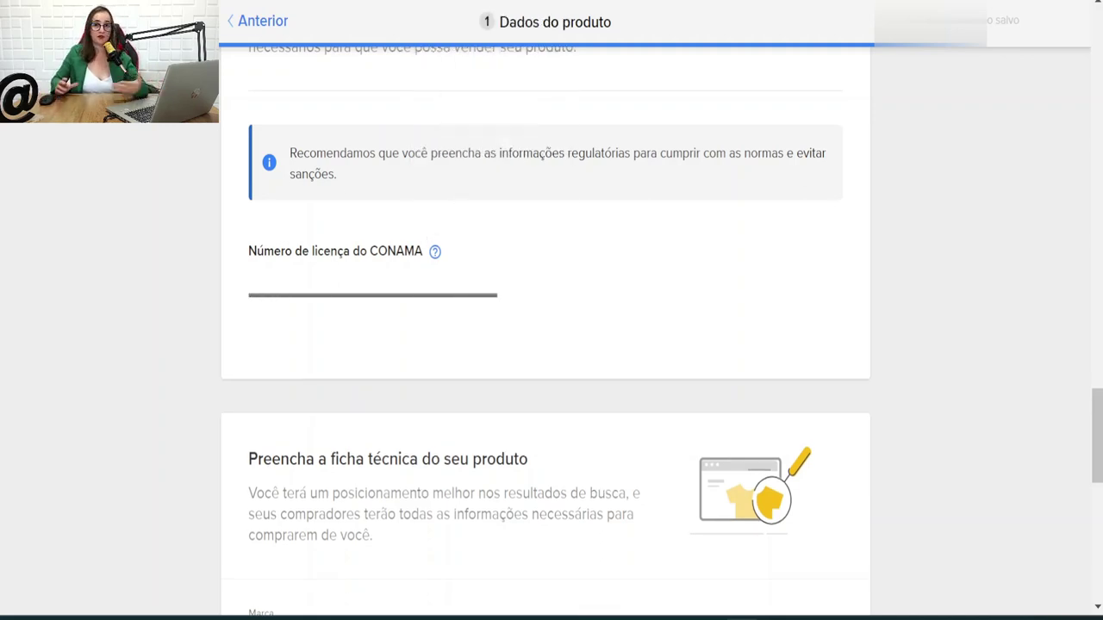
{"action": "mouse_move", "coordinate": [435, 251]}
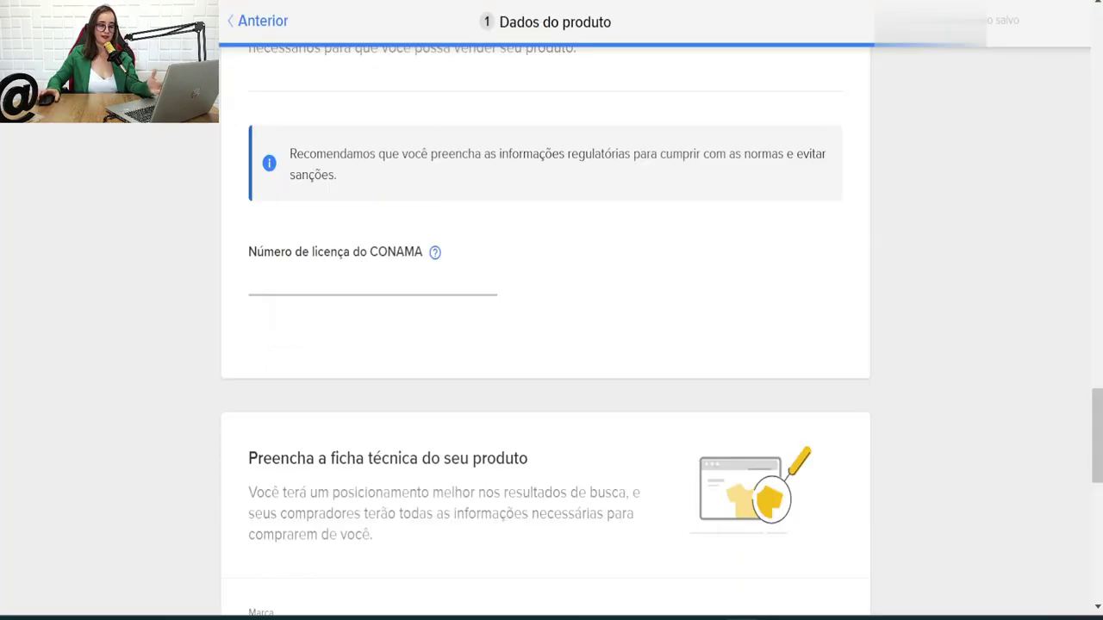
{"action": "scroll", "coordinate": [590, 289], "scroll_direction": "up", "scroll_amount": 1}
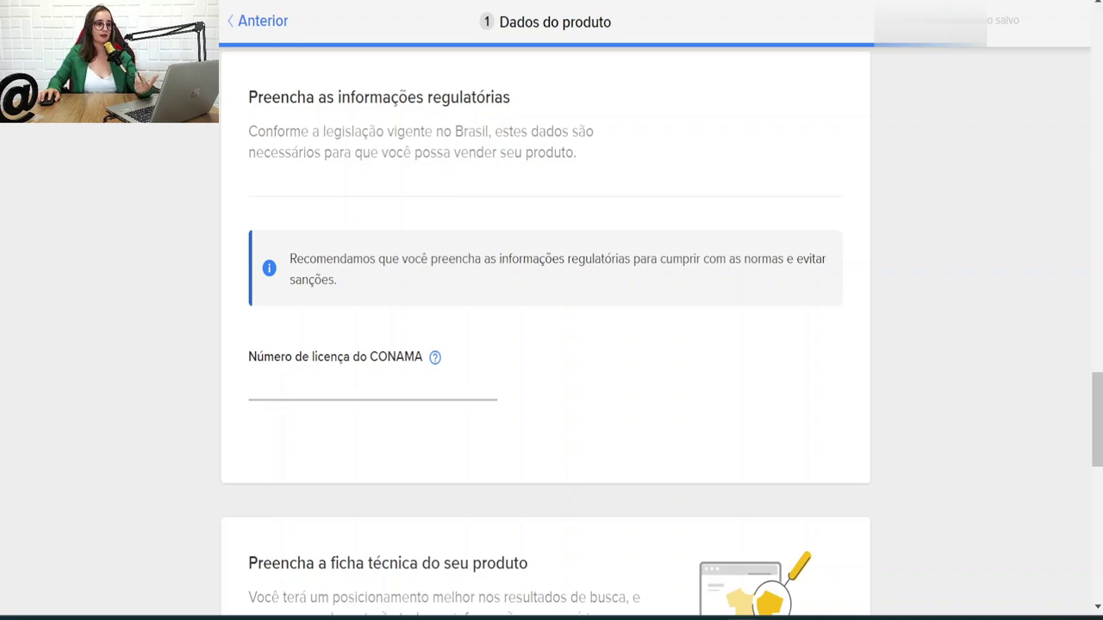
{"action": "left_click_drag", "start_coordinate": [323, 131], "coordinate": [491, 131]}
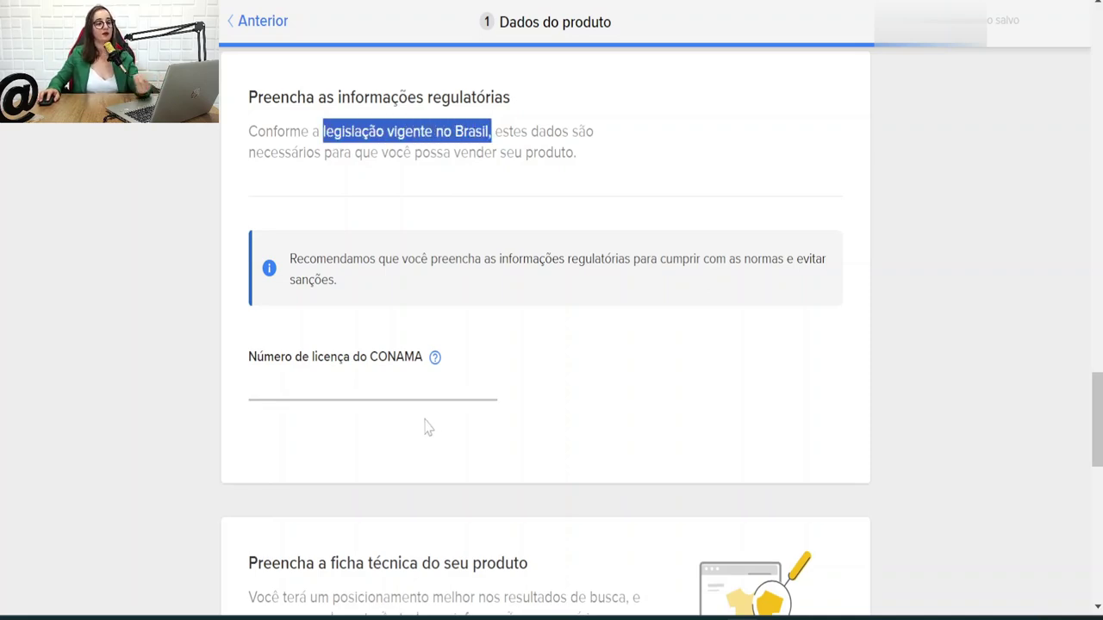
{"action": "left_click", "coordinate": [557, 443]}
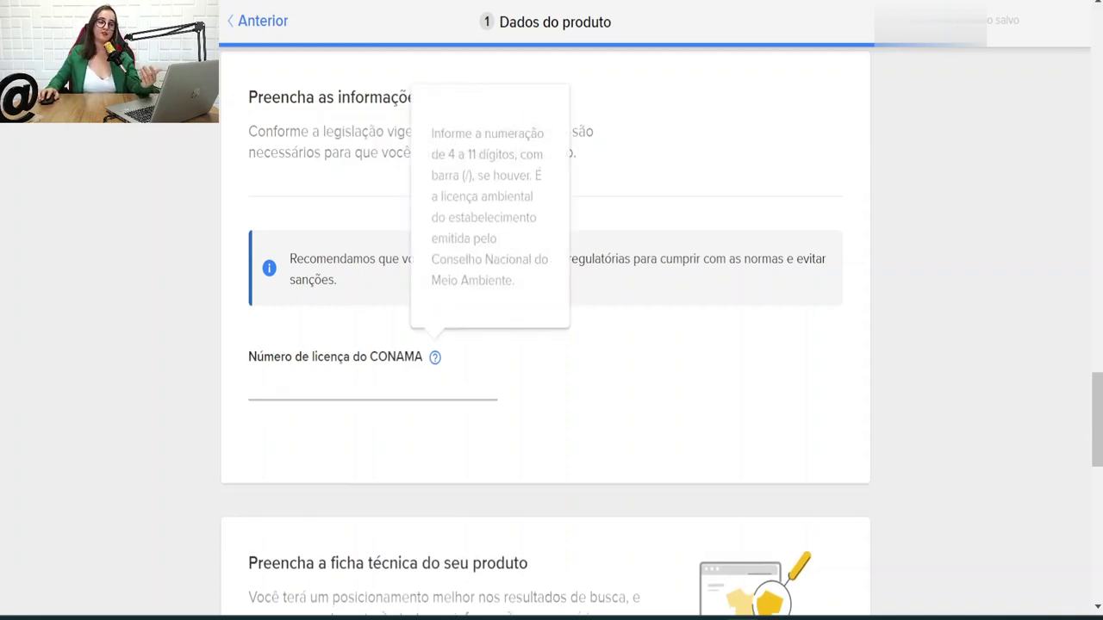
{"action": "scroll", "coordinate": [577, 310], "scroll_direction": "down", "scroll_amount": 3}
{"action": "scroll", "coordinate": [578, 310], "scroll_direction": "up", "scroll_amount": 2}
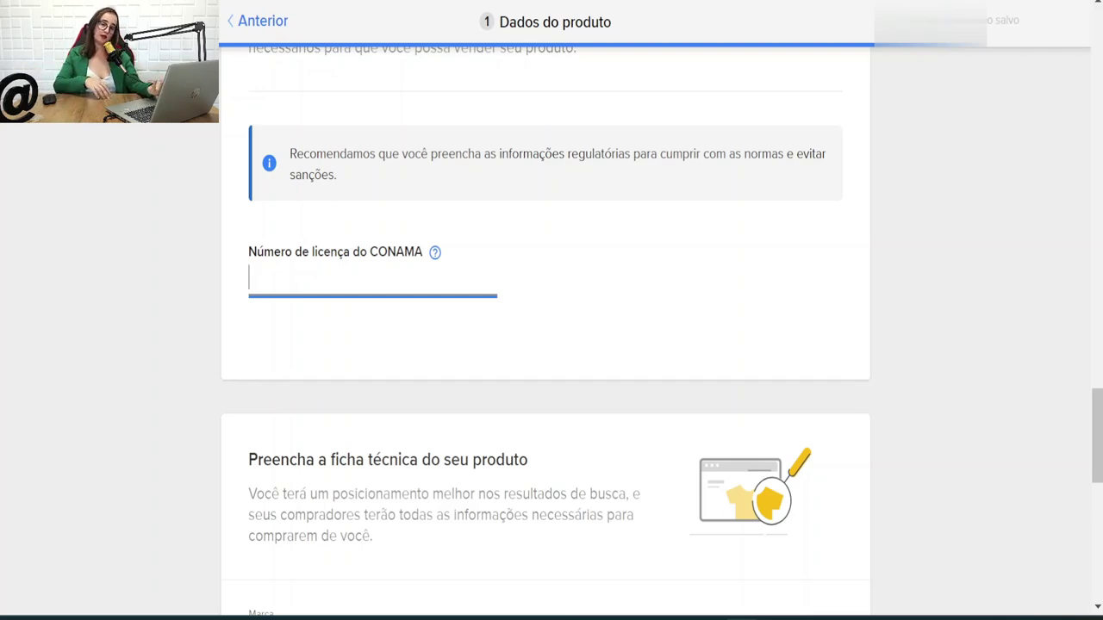
{"action": "scroll", "coordinate": [498, 406], "scroll_direction": "up", "scroll_amount": 1}
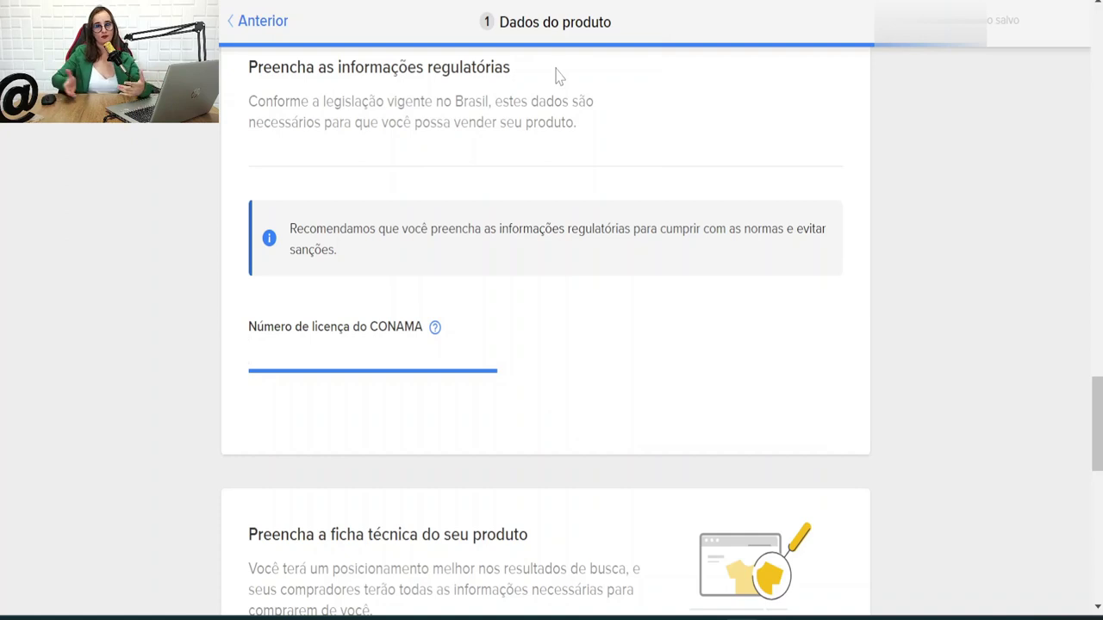
{"action": "scroll", "coordinate": [577, 293], "scroll_direction": "down", "scroll_amount": 4}
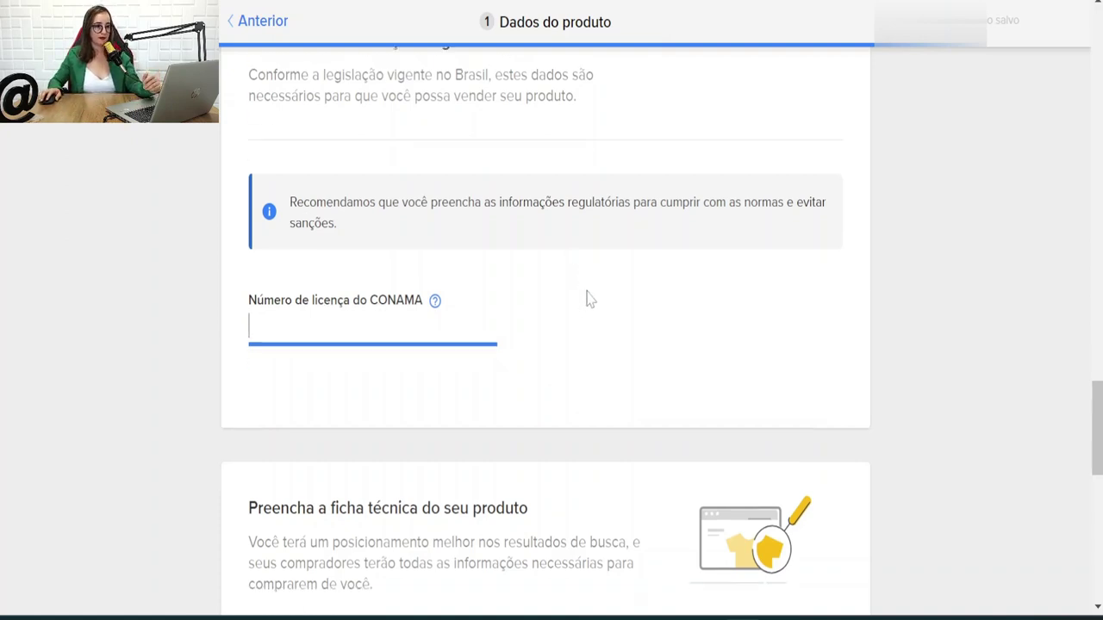
{"action": "scroll", "coordinate": [582, 293], "scroll_direction": "up", "scroll_amount": 4}
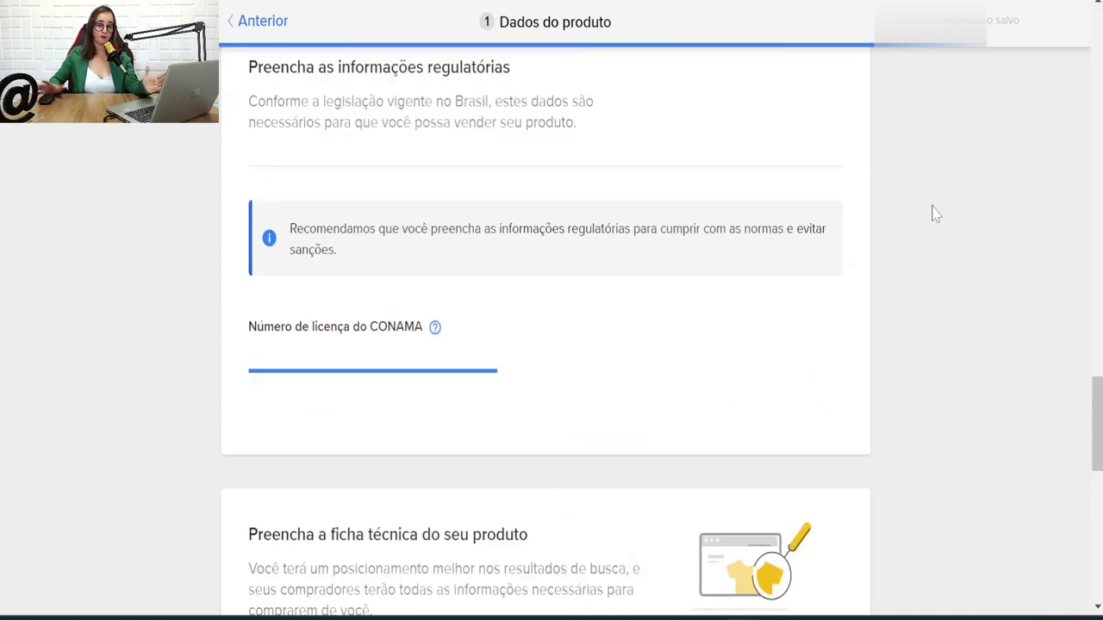